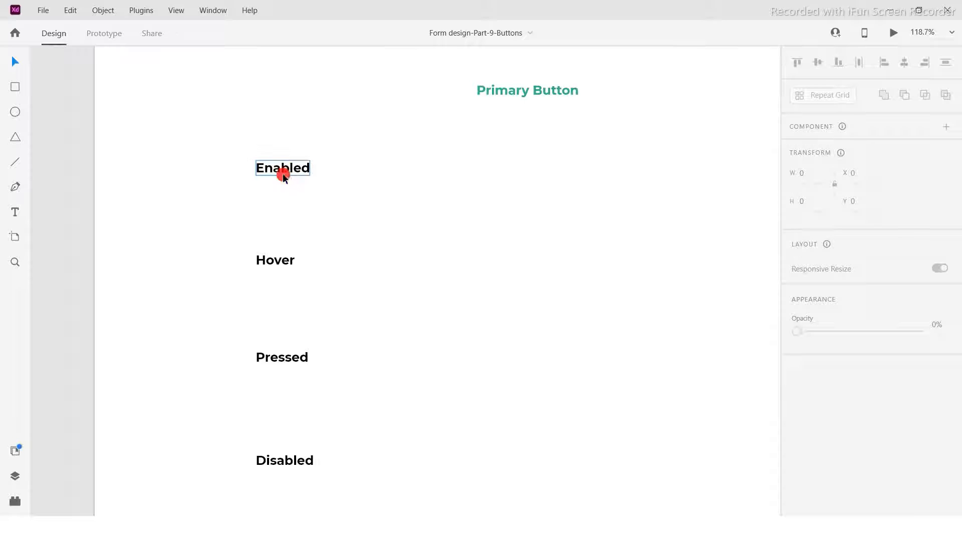
- Add a text label reading "Submit" level with the Enabled heading, in the Primary Button column
click(282, 175)
click(321, 120)
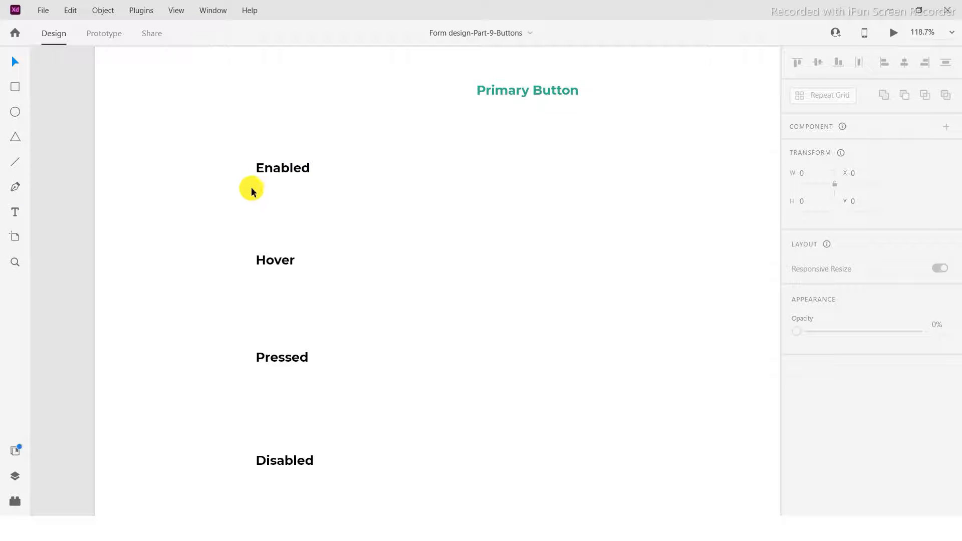
scroll(321, 125, up, 5)
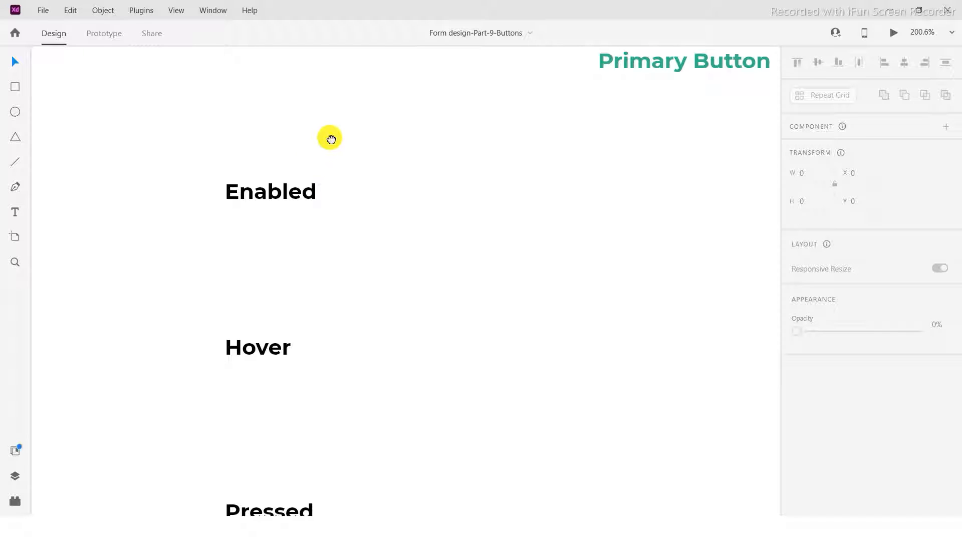
drag(330, 138, 329, 137)
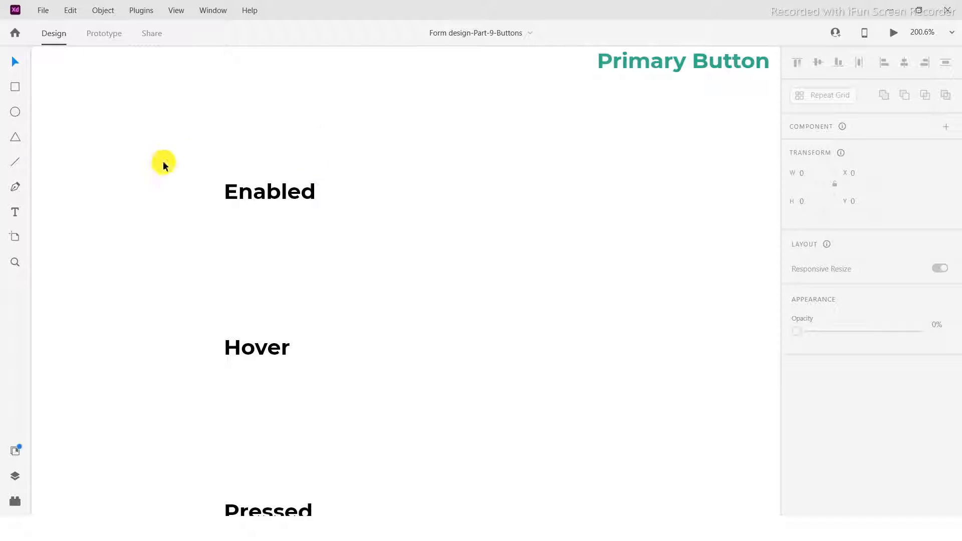
click(13, 210)
click(511, 194)
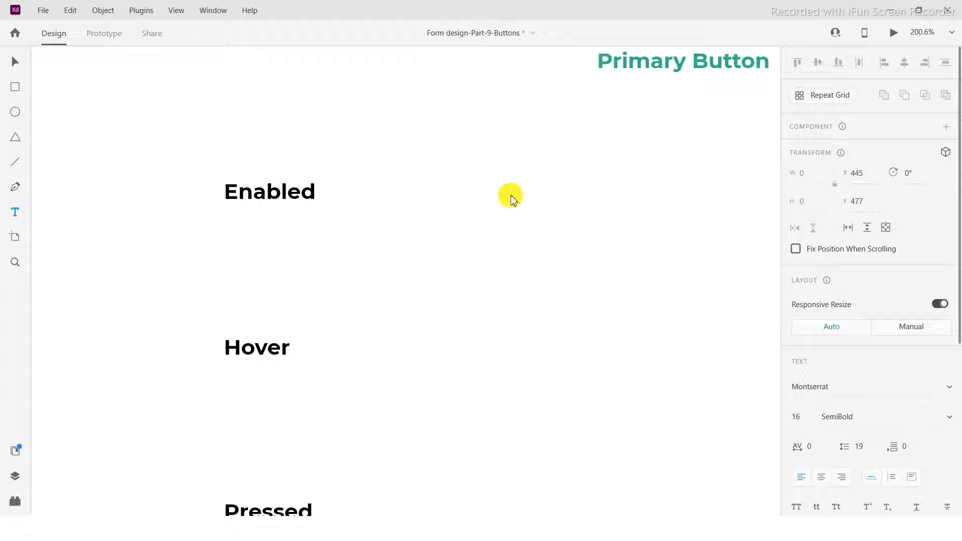
- Fill the Submit text with the saved dark navy color #172B4D and centre its alignment
scroll(849, 421, down, 5)
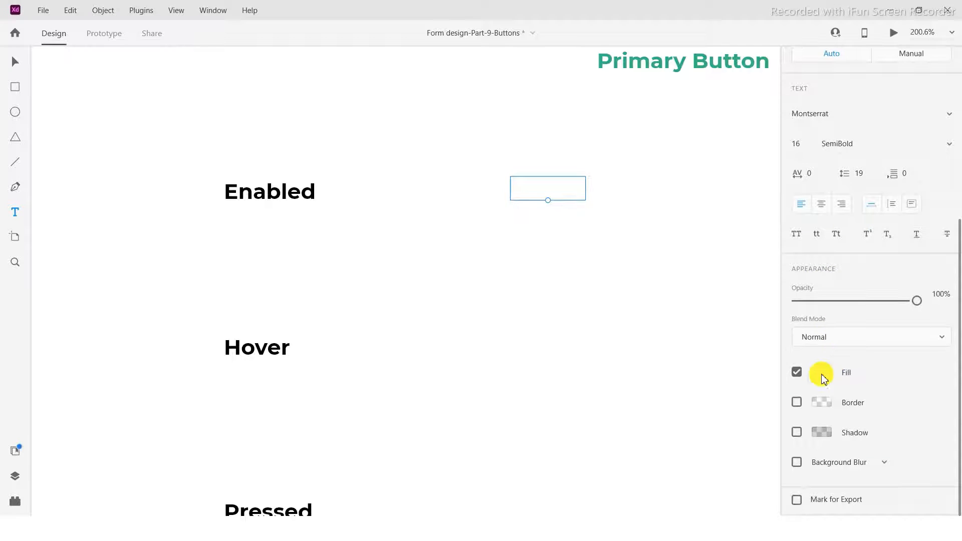
click(821, 373)
drag(702, 359, 634, 392)
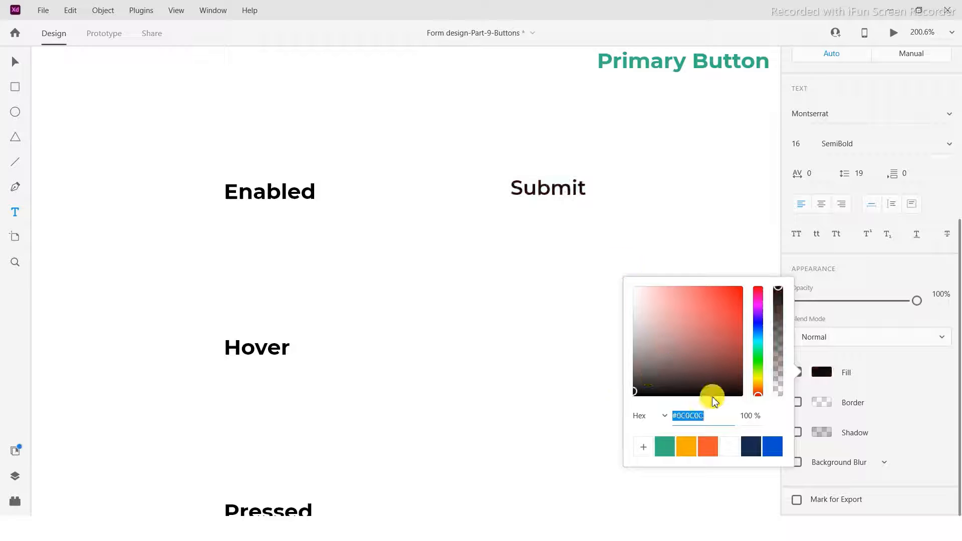
click(757, 447)
click(556, 189)
double_click(556, 189)
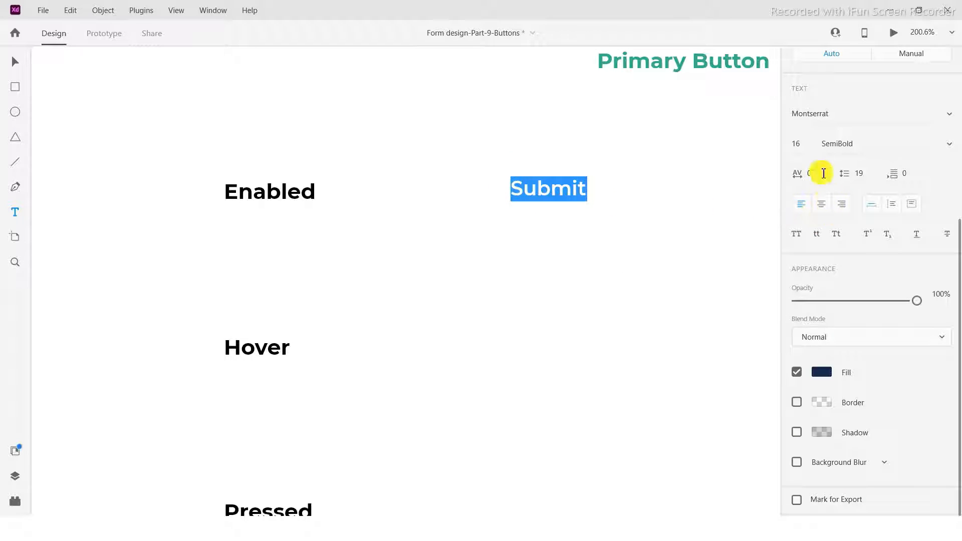
click(15, 62)
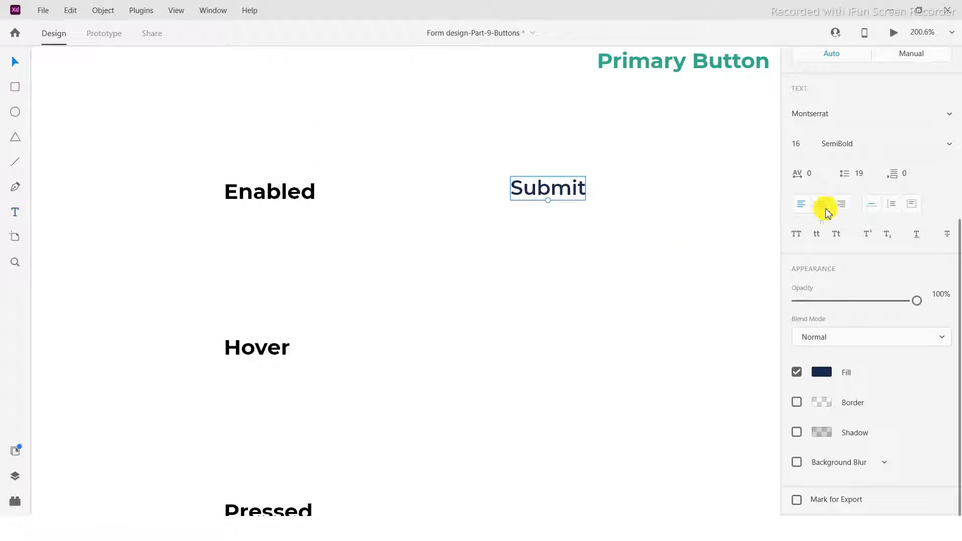
click(543, 151)
- Draw a rectangle about 105 by 39 around the Submit text and set its corner radius to 50
click(15, 87)
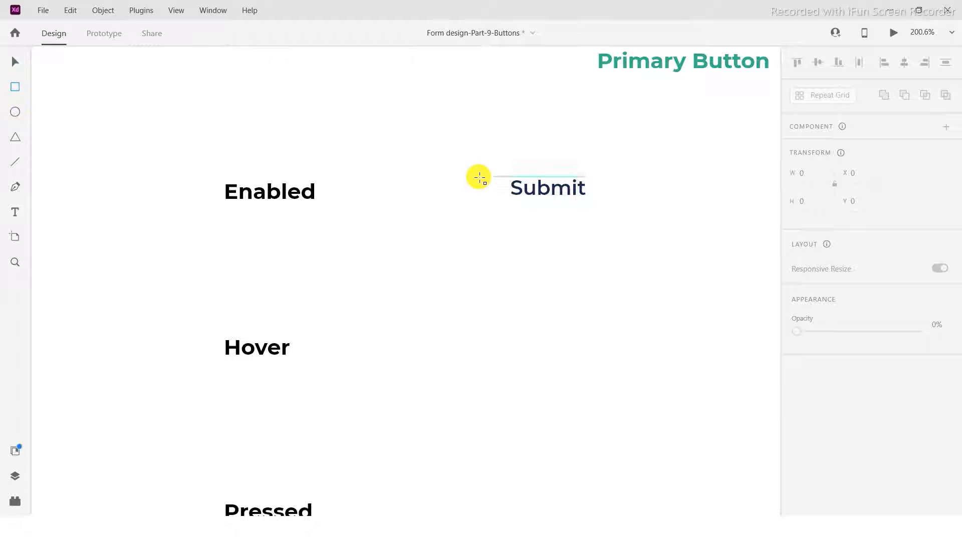
drag(482, 162, 614, 211)
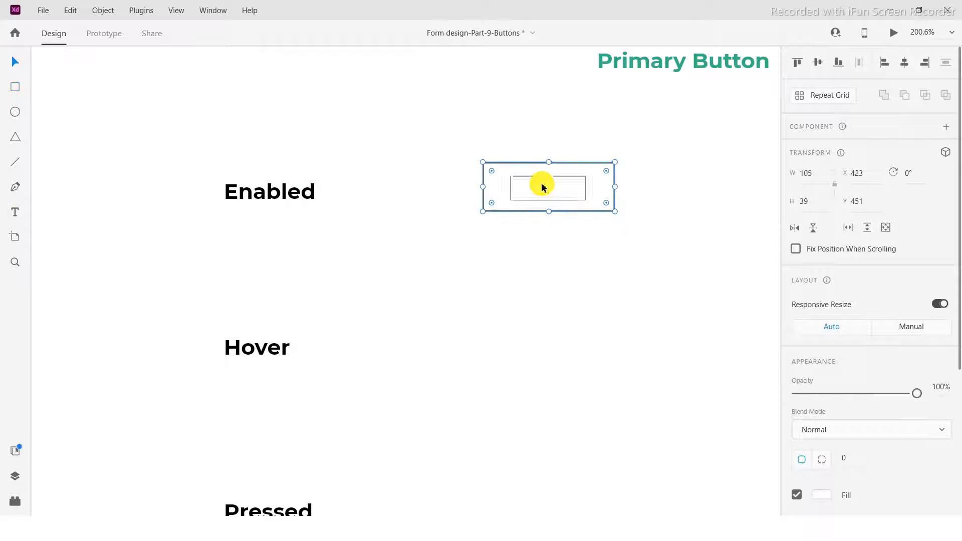
click(560, 127)
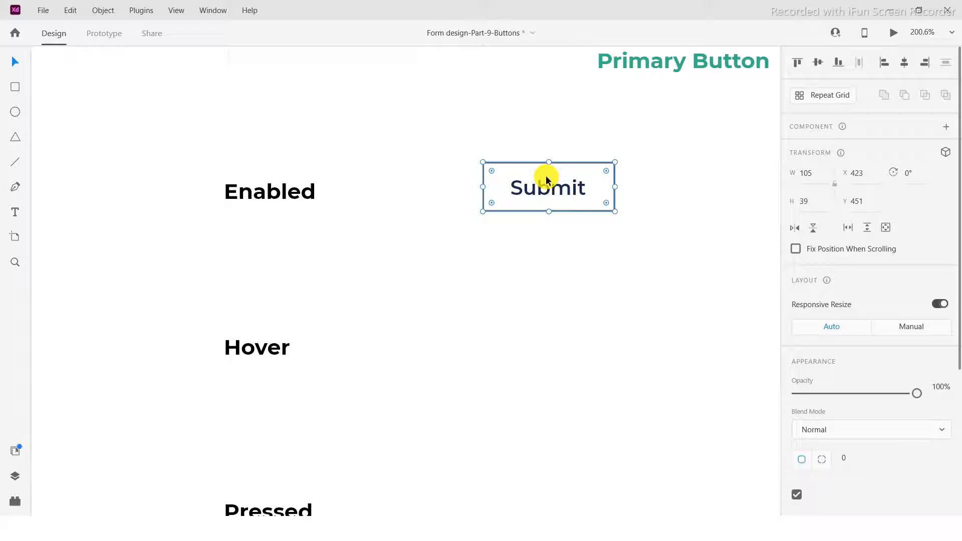
click(605, 174)
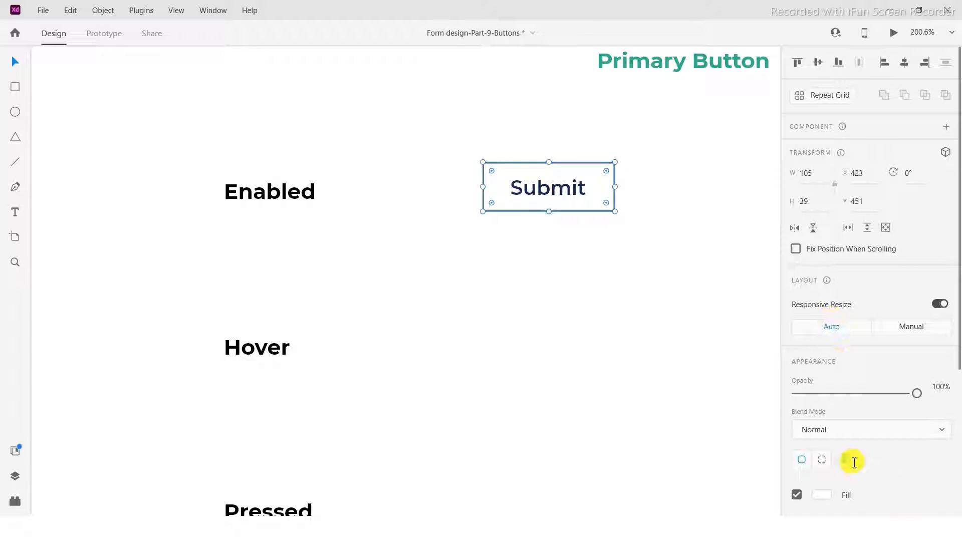
text(50)
key(Return)
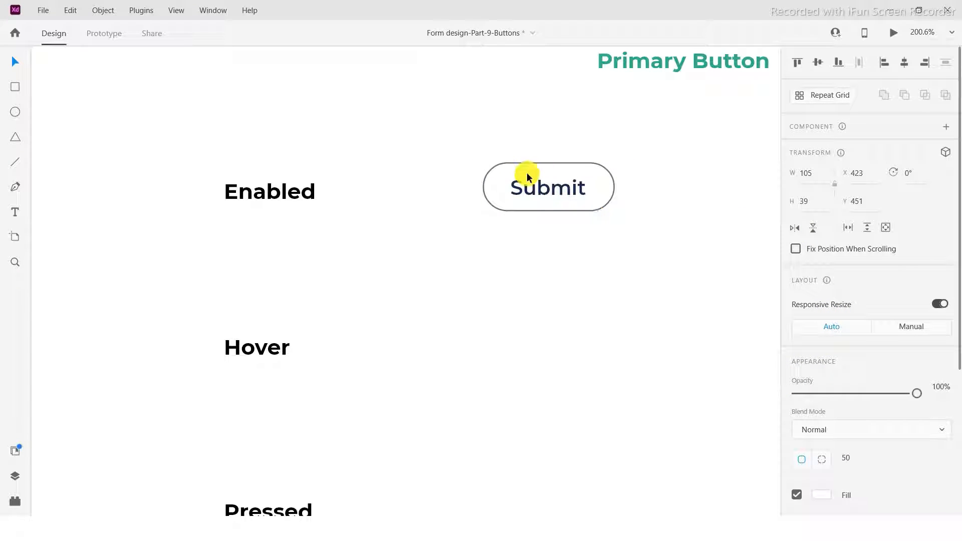
- Widen the rounded rectangle to about 107 and nudge the Submit text up to Y 461 to centre it inside
drag(516, 130, 473, 144)
ctrl+scroll(495, 182, up, 3)
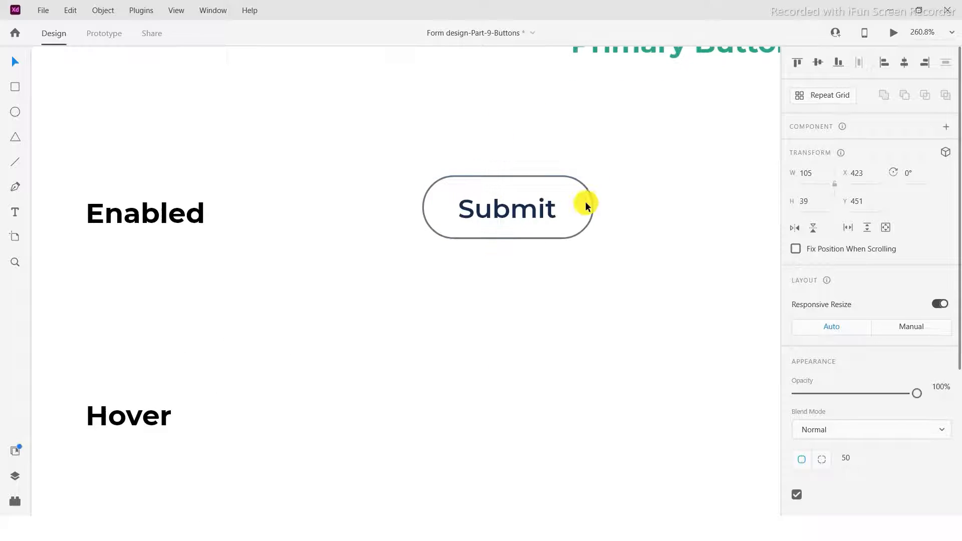
click(593, 207)
mouse_move(593, 208)
mouse_down()
mouse_move(636, 206)
mouse_move(595, 208)
mouse_up()
click(518, 211)
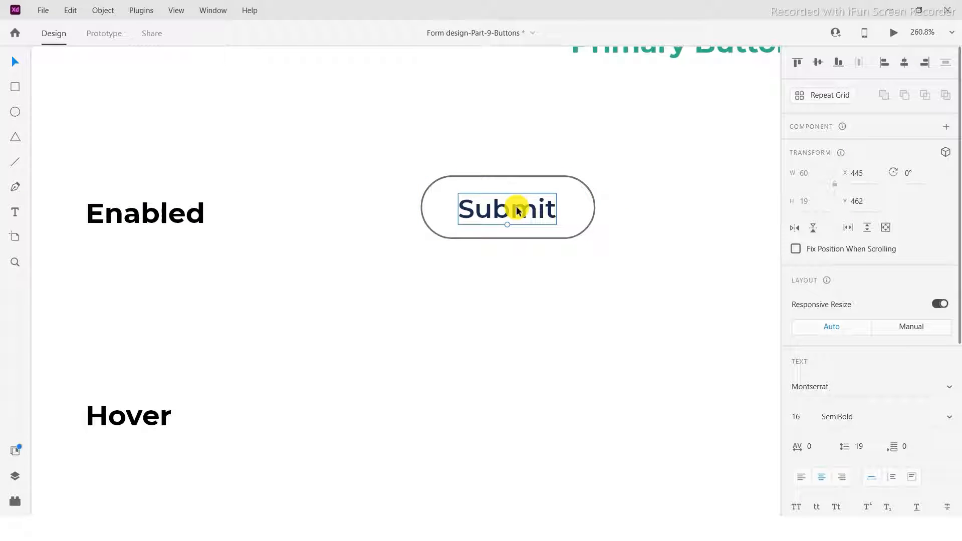
drag(516, 206, 516, 205)
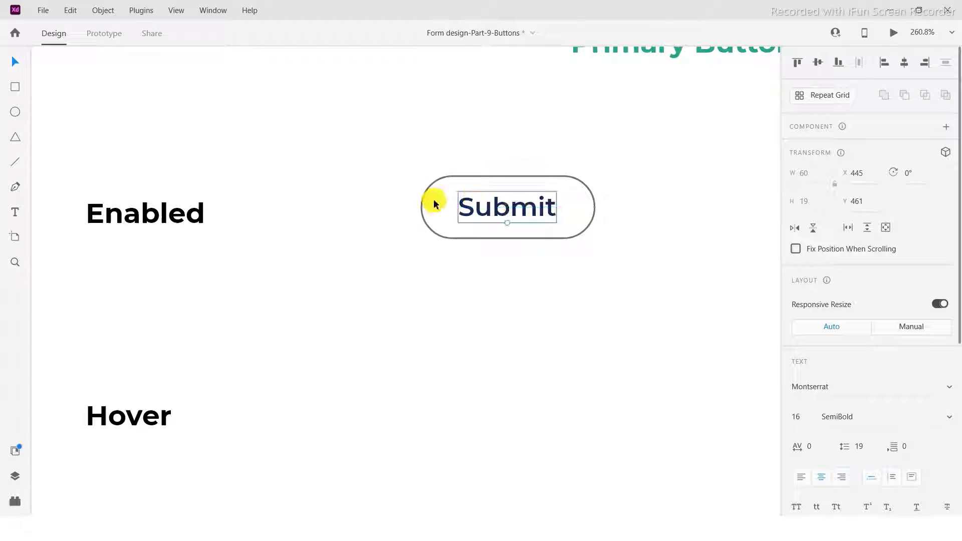
click(433, 204)
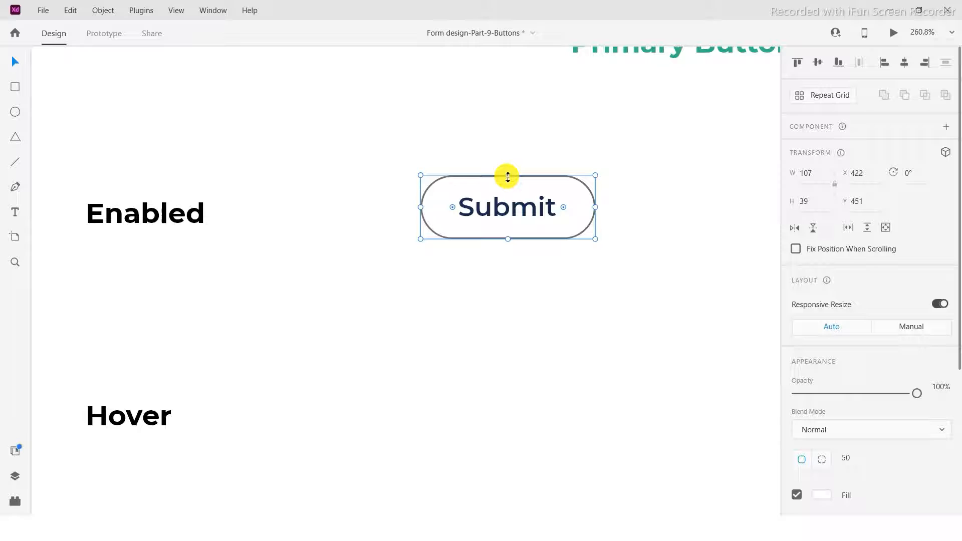
click(501, 197)
click(515, 176)
drag(509, 142, 509, 138)
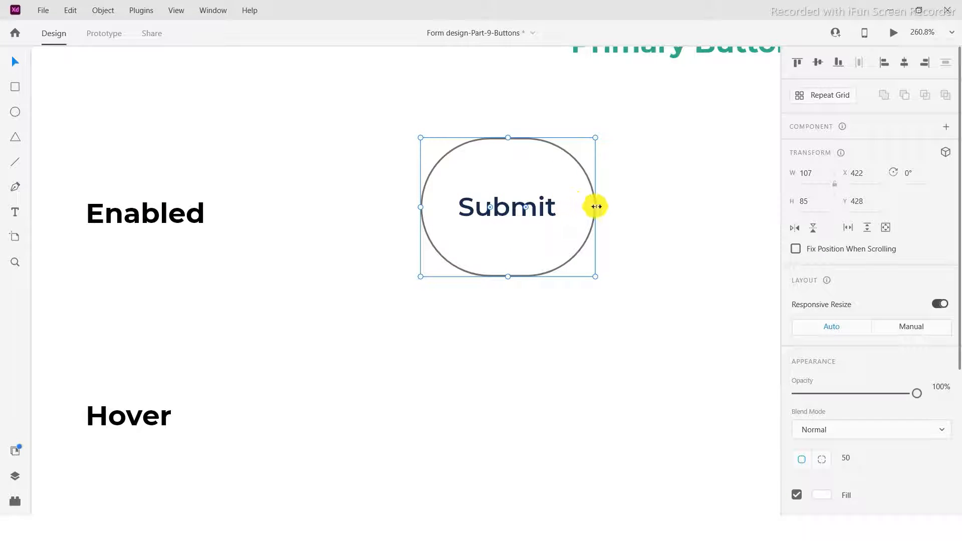
key(ctrl+z)
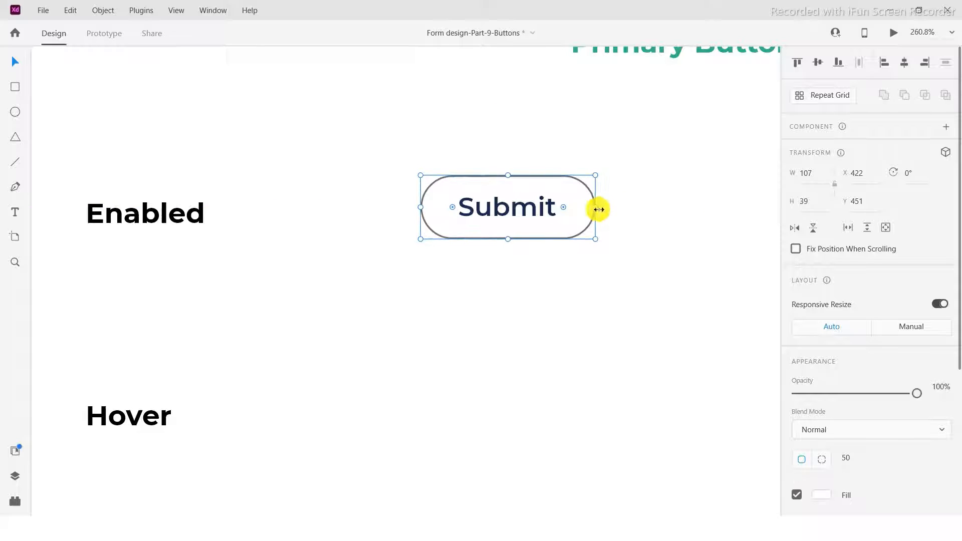
drag(599, 210, 715, 208)
key(ctrl+z)
click(442, 150)
scroll(439, 145, down, 1)
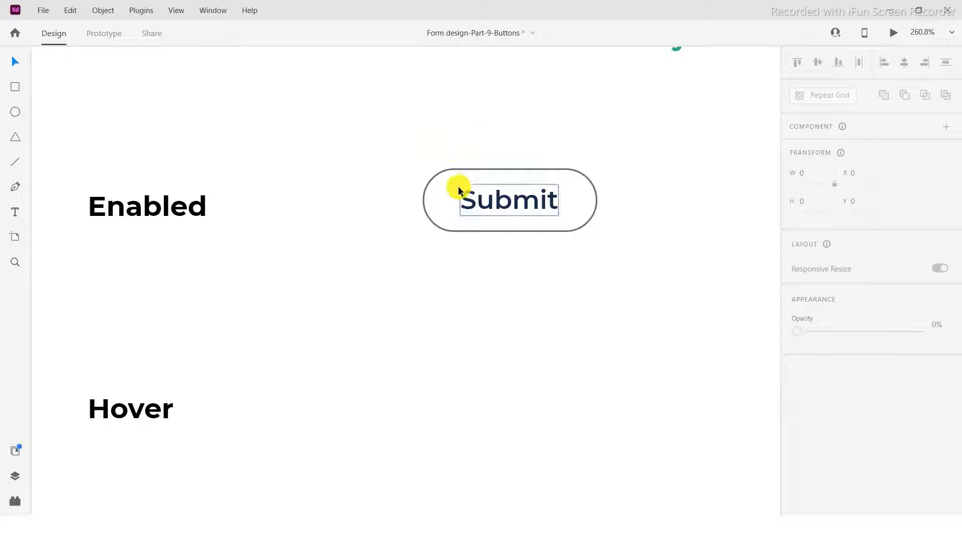
click(485, 175)
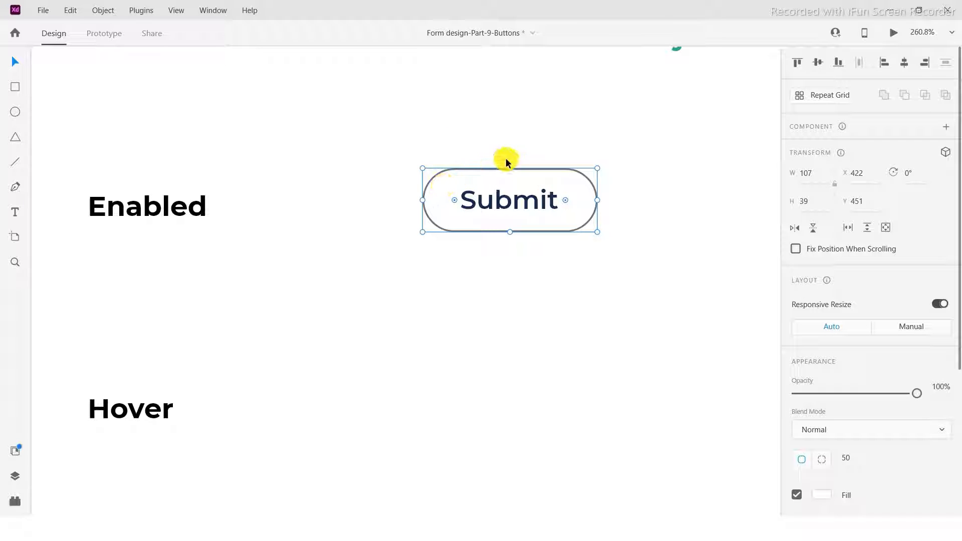
drag(493, 141, 489, 125)
click(500, 131)
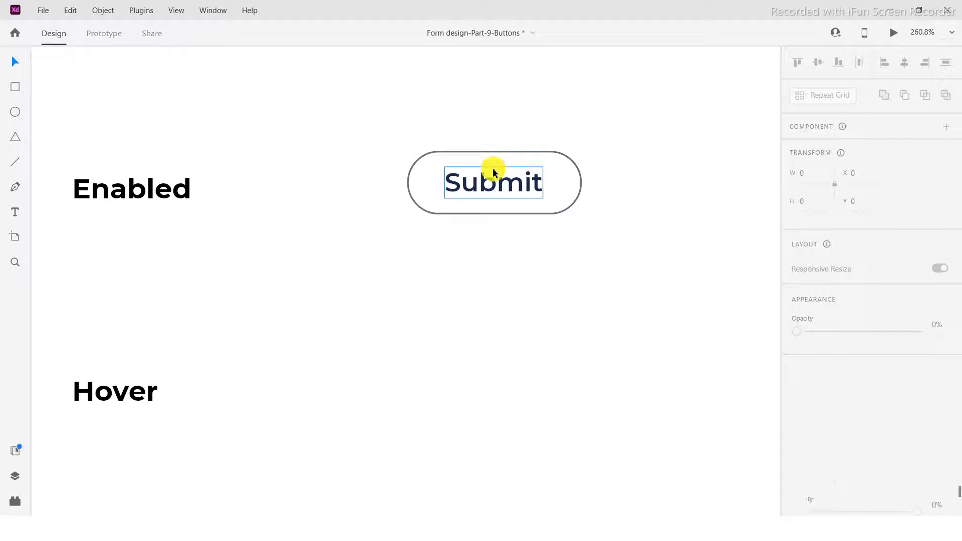
click(493, 170)
scroll(476, 228, down, 3)
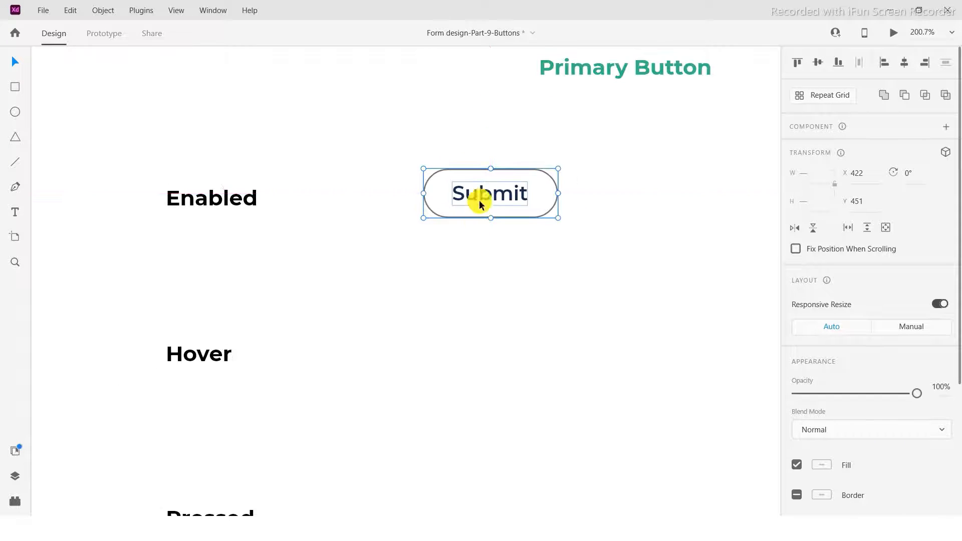
click(474, 143)
scroll(492, 174, up, 3)
- Change the fill of the Submit text to the saved white color
click(510, 178)
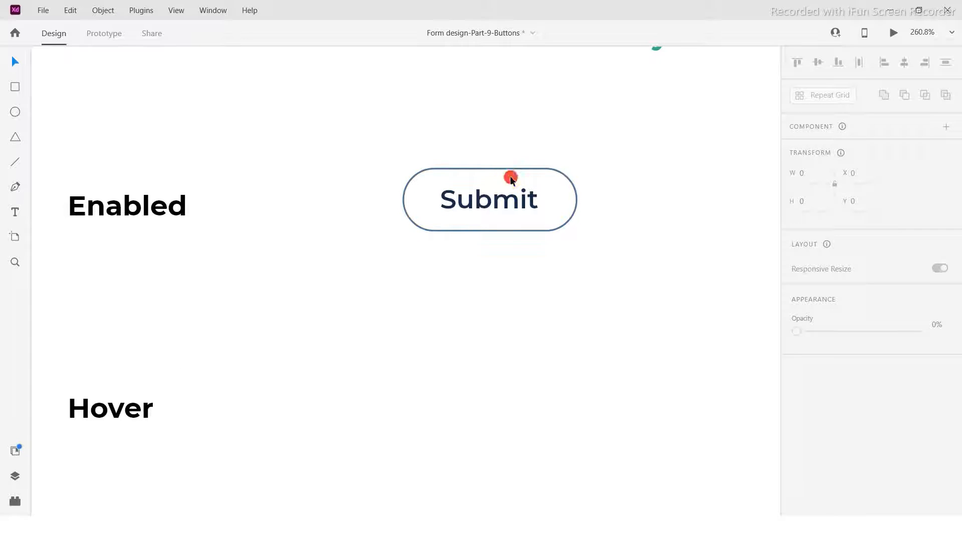
double_click(507, 200)
scroll(885, 429, down, 5)
click(817, 433)
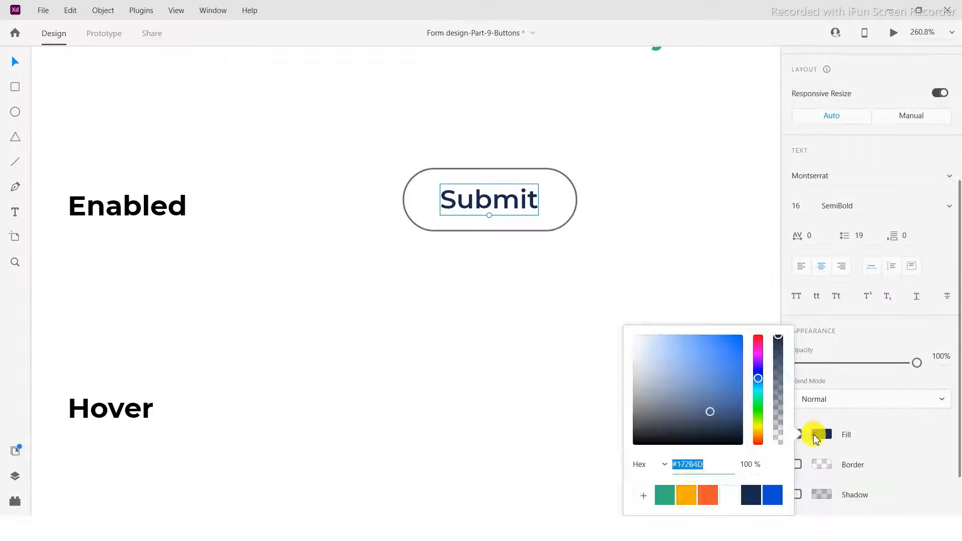
click(730, 495)
- Remove the border of the rounded rectangle around Submit and fill it with the saved bright blue color
click(563, 203)
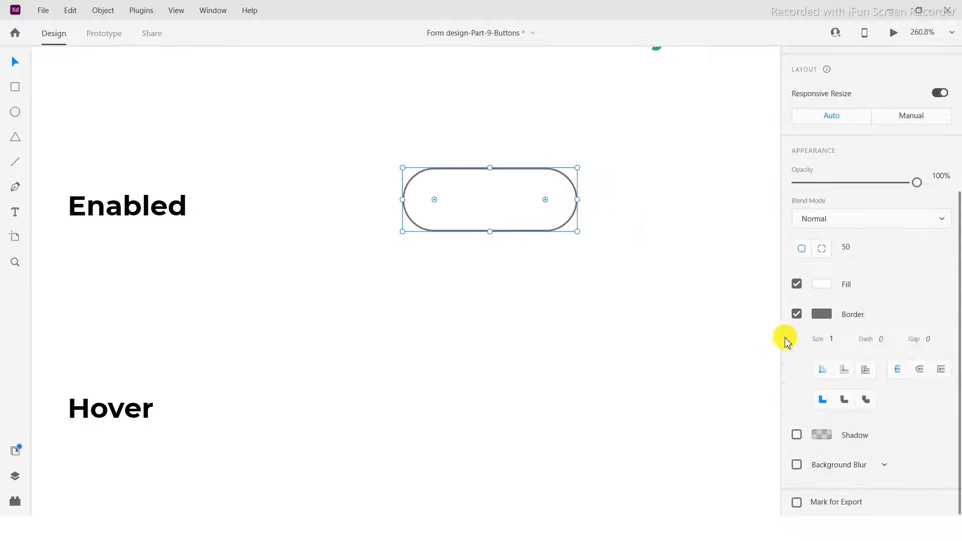
click(802, 315)
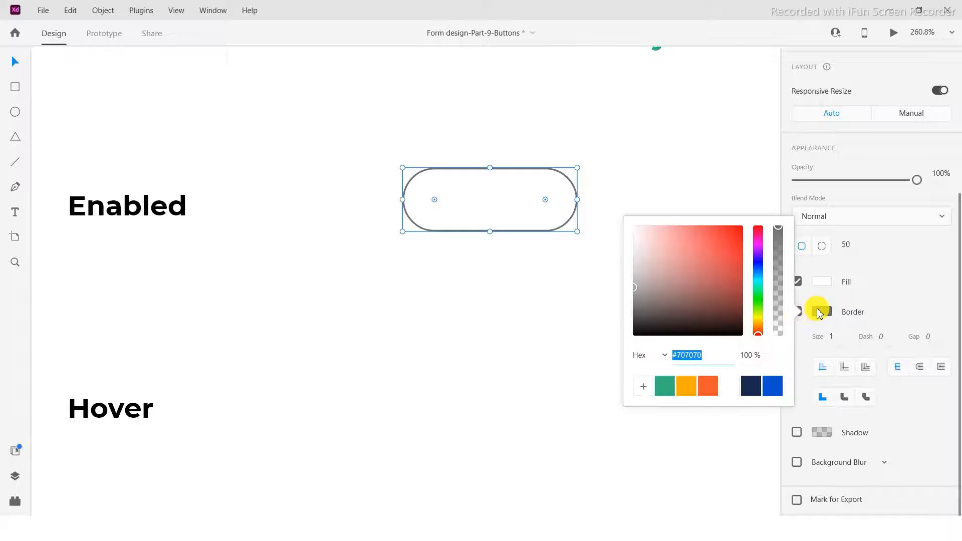
click(817, 312)
click(797, 312)
click(821, 372)
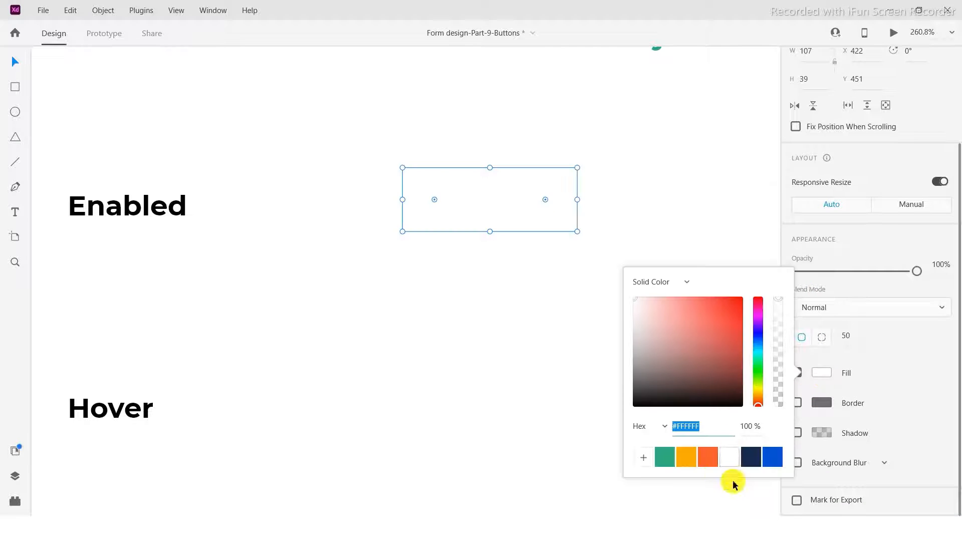
click(772, 457)
click(619, 194)
scroll(558, 181, up, 2)
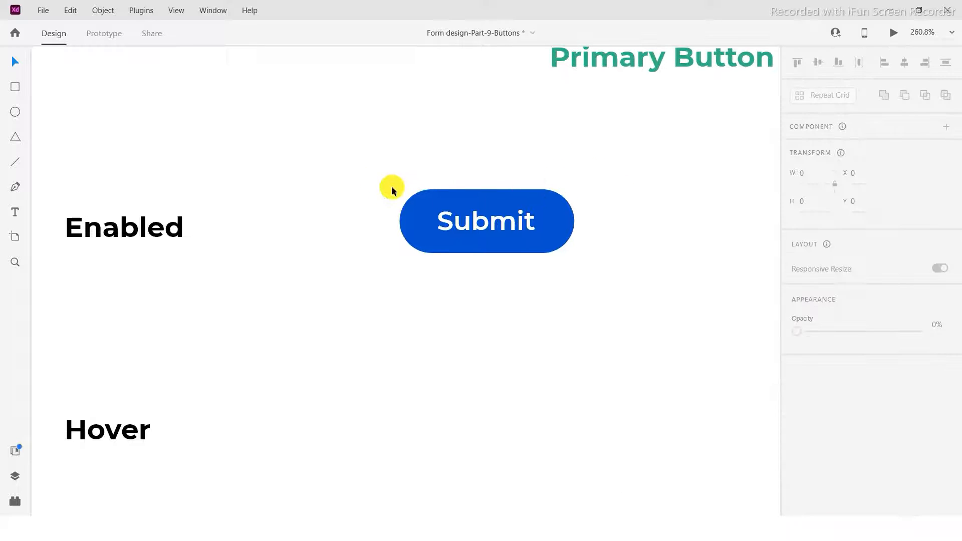
drag(391, 187, 621, 276)
click(539, 160)
click(522, 198)
click(392, 158)
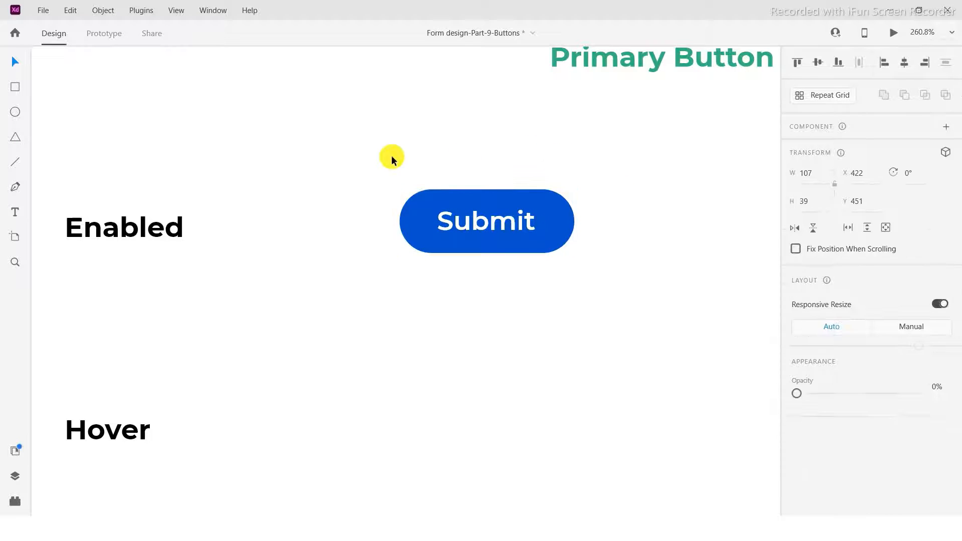
drag(392, 157, 581, 255)
click(483, 170)
drag(484, 170, 488, 155)
- Duplicate the blue rounded rectangle and place the copy directly below the original at Y 490
click(554, 178)
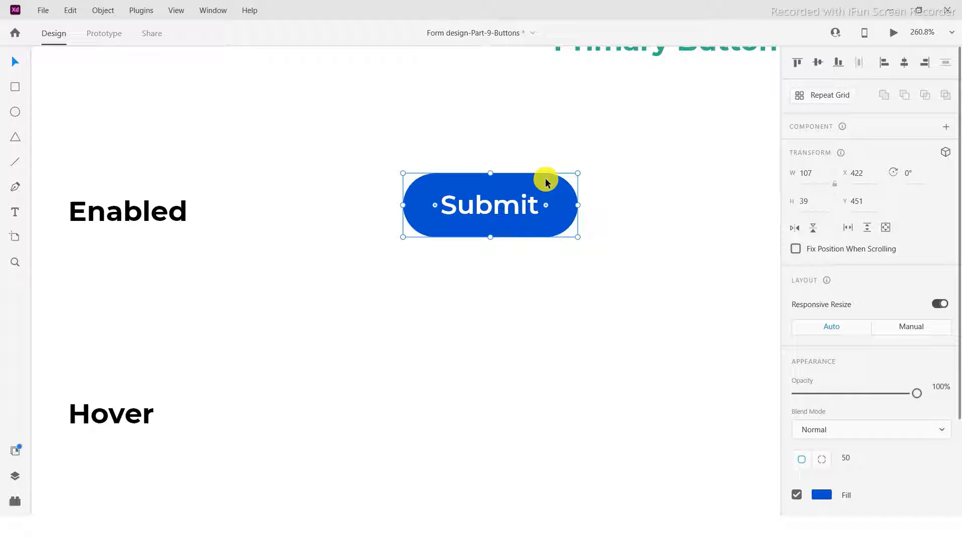
drag(546, 181, 547, 248)
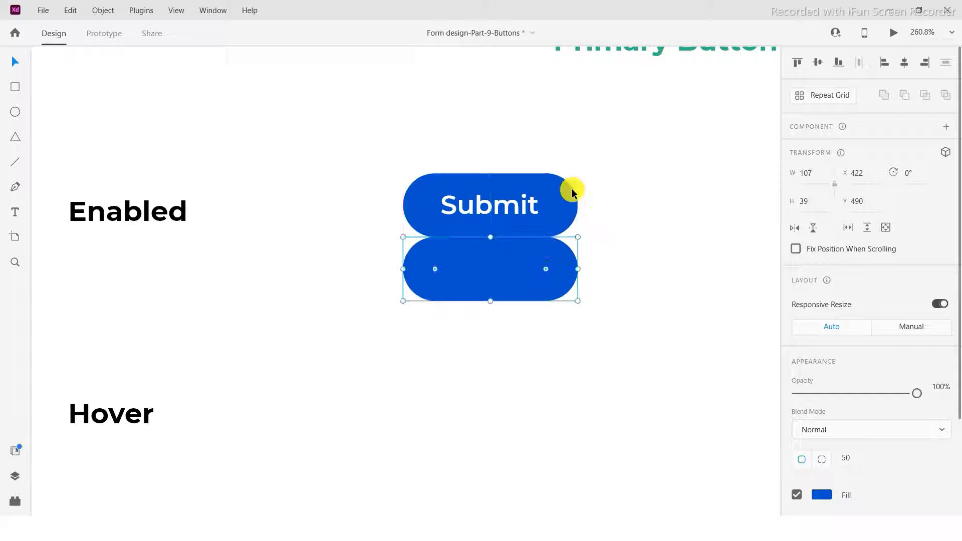
click(570, 187)
- Apply an Object Blur with amount 5 to the blue copy below the Submit button
click(543, 258)
scroll(865, 432, down, 1)
scroll(866, 431, down, 1)
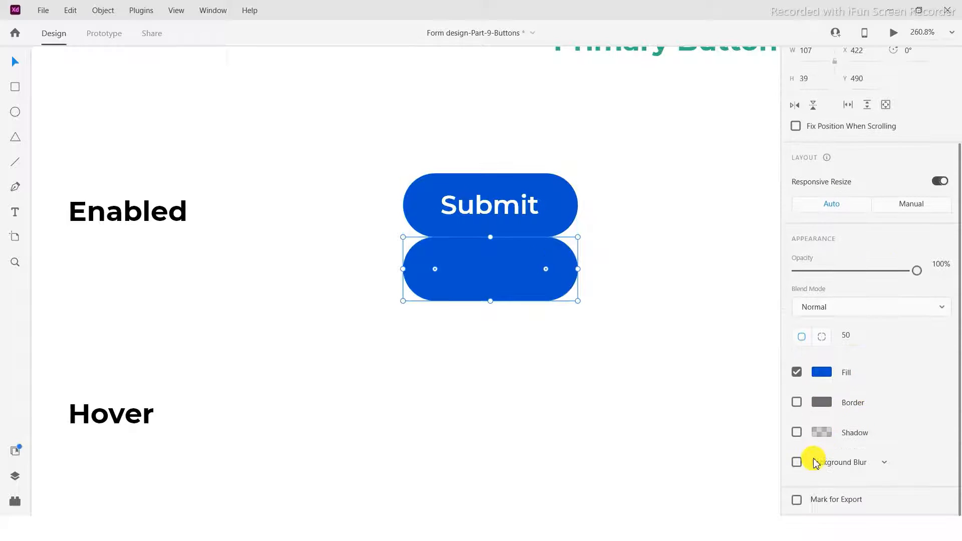
click(826, 469)
click(828, 484)
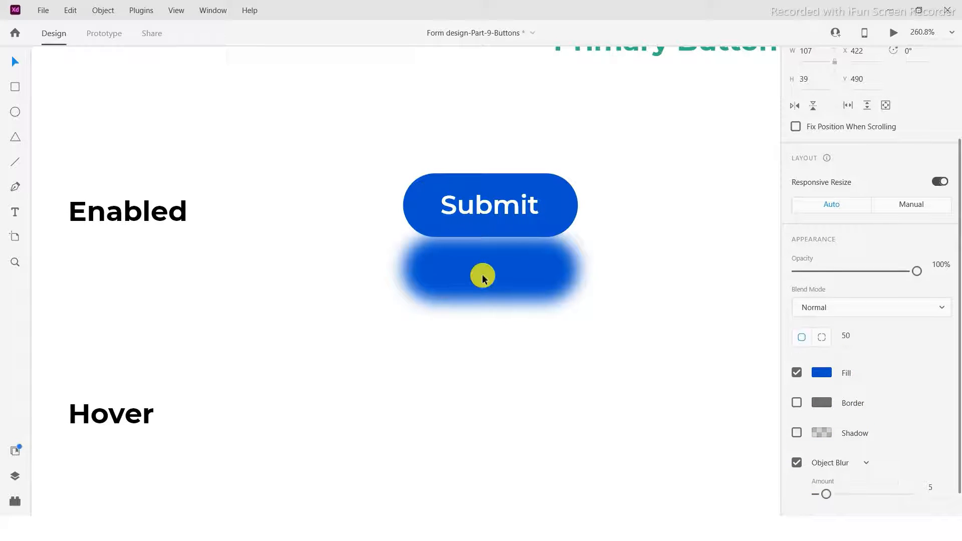
- Shrink the blurred copy to about 99 by 27 and position it over the lower part of the Submit button
drag(561, 256, 503, 226)
drag(578, 221, 573, 222)
drag(500, 240, 501, 240)
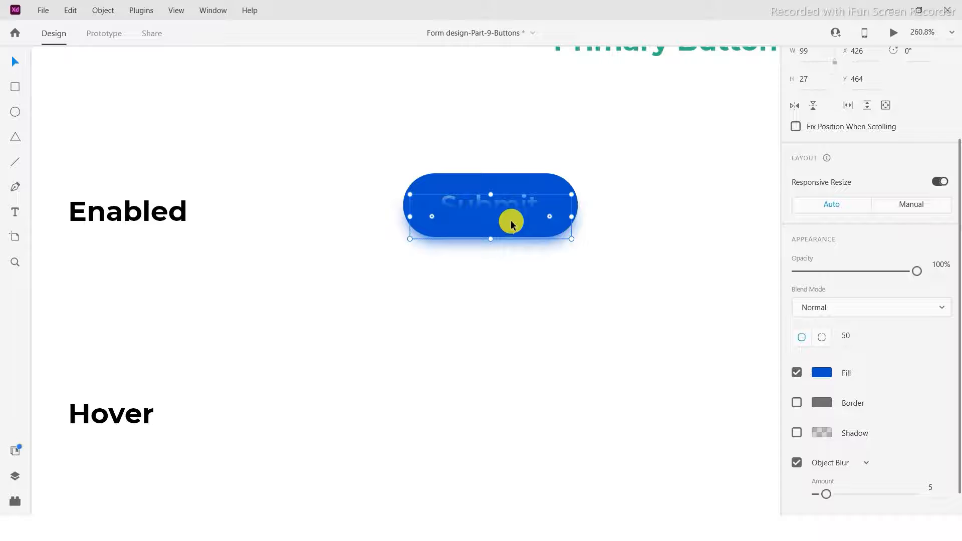
- Send the blurred blue copy to the back, behind the Submit text and its rounded rectangle
right_click(499, 217)
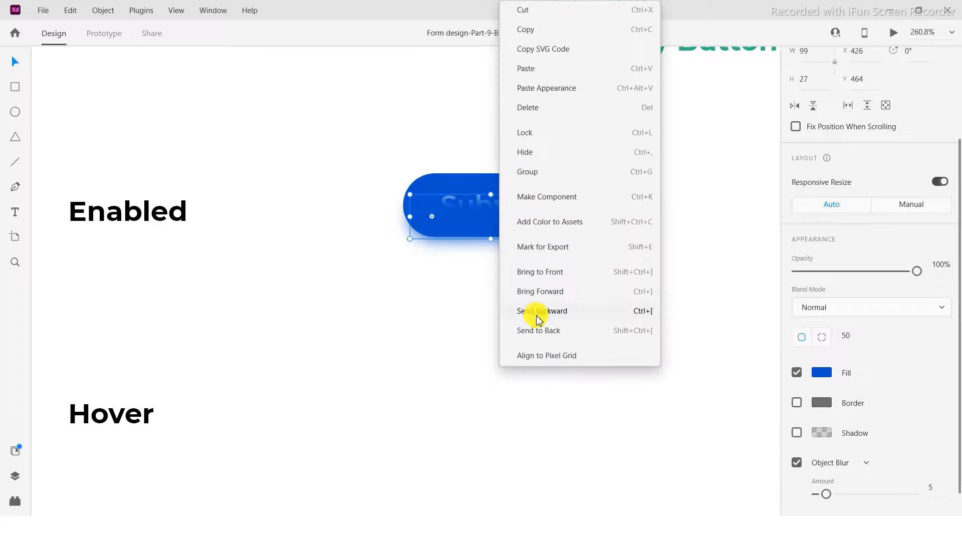
click(537, 328)
click(537, 245)
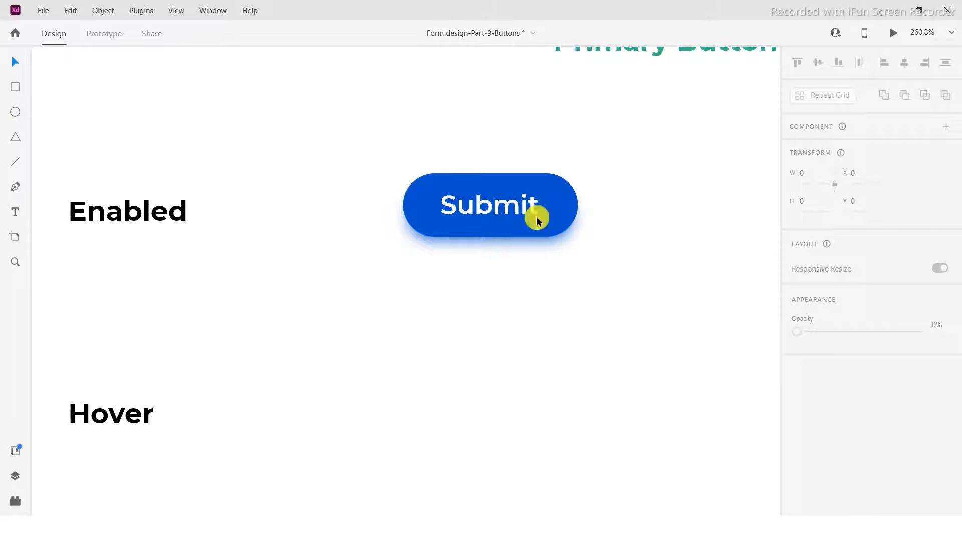
- Center the Submit text, rounded rectangle and blurred copy horizontally on each other and make them a component
drag(351, 153, 622, 273)
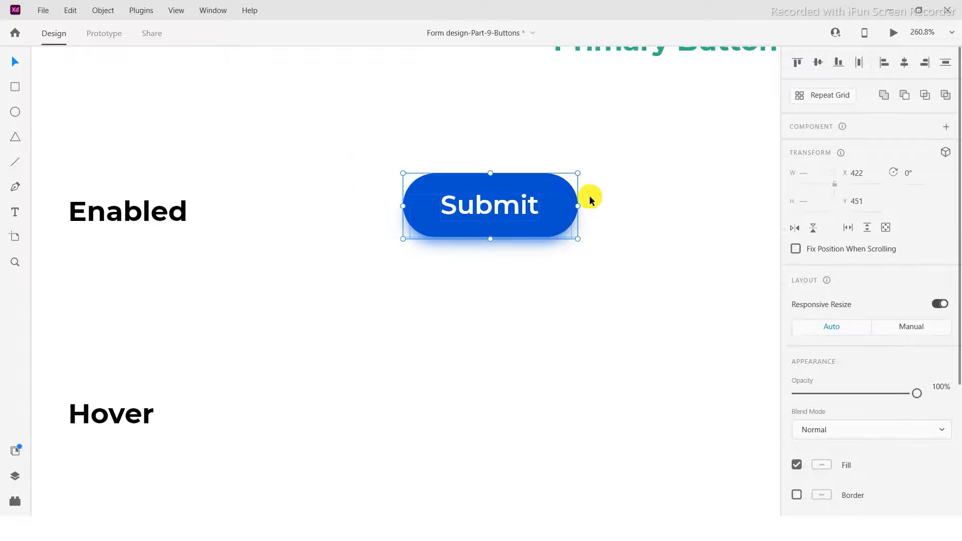
click(903, 63)
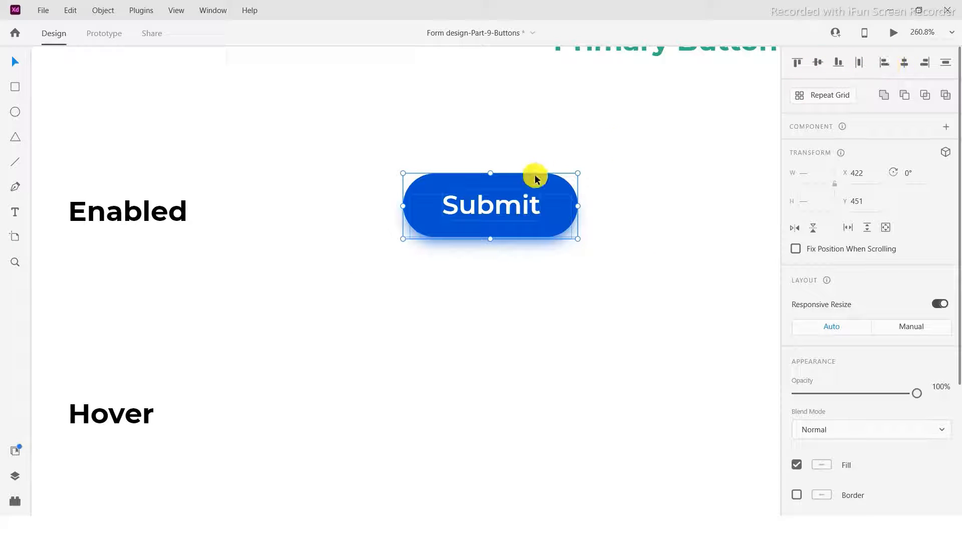
right_click(524, 200)
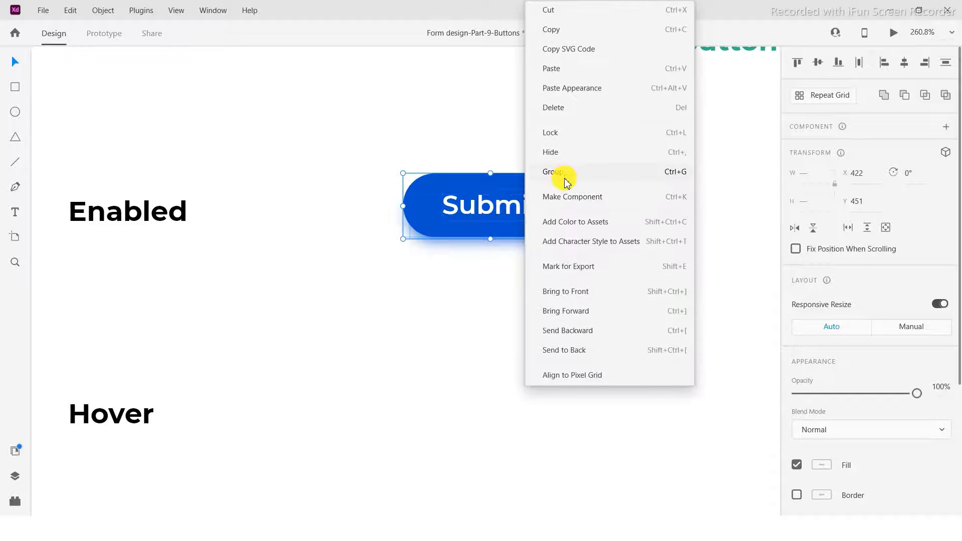
click(569, 197)
- Add a Hover State to the Submit button component
scroll(485, 162, down, 1)
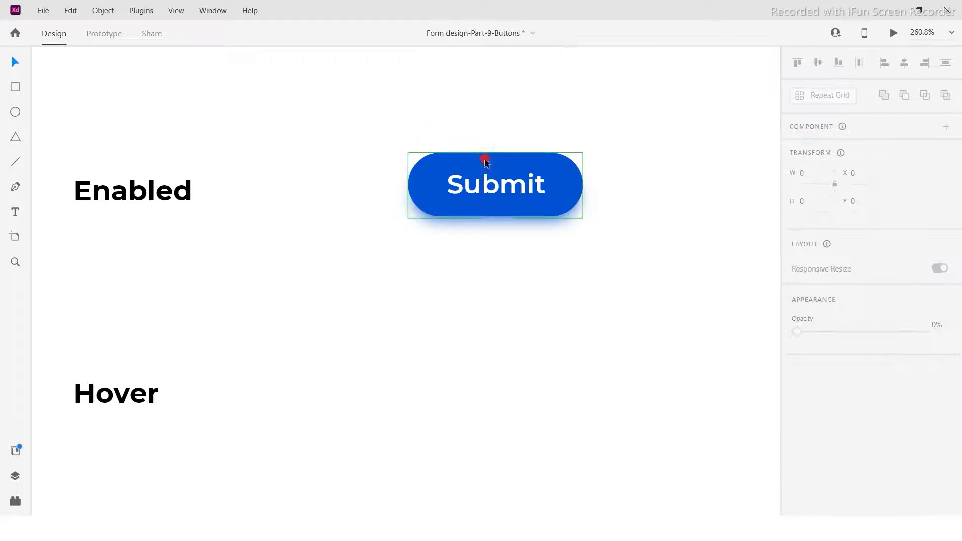
click(483, 160)
scroll(509, 192, down, 4)
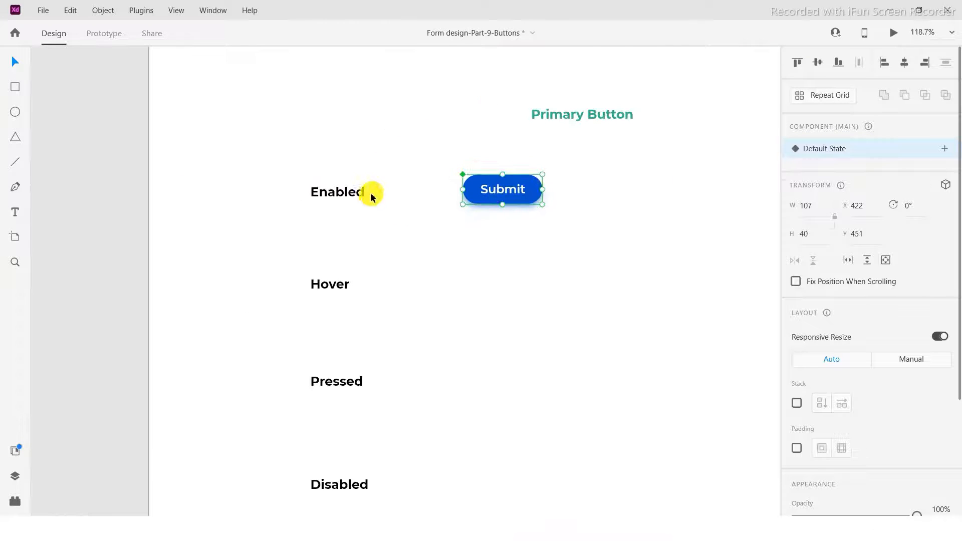
scroll(370, 196, up, 1)
drag(351, 191, 322, 195)
click(322, 195)
click(513, 189)
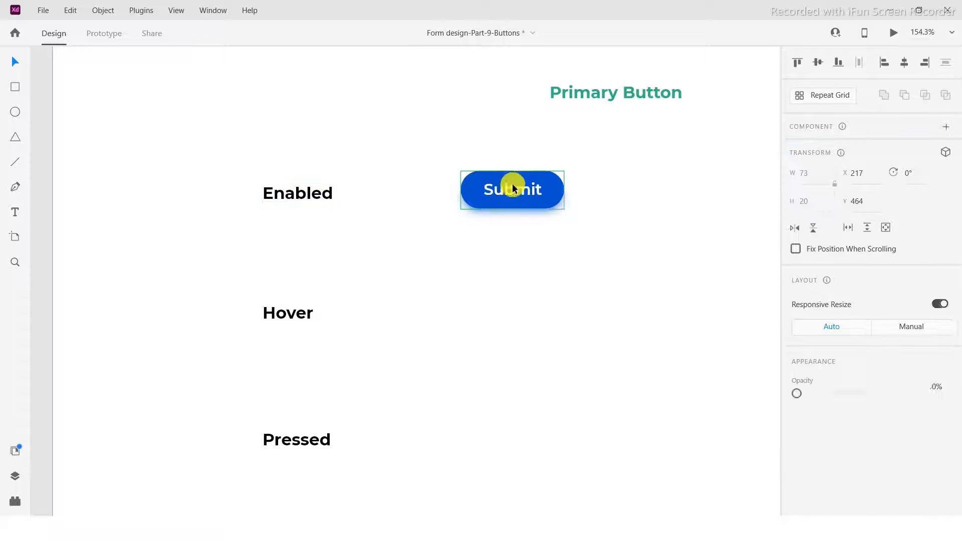
drag(499, 152, 492, 147)
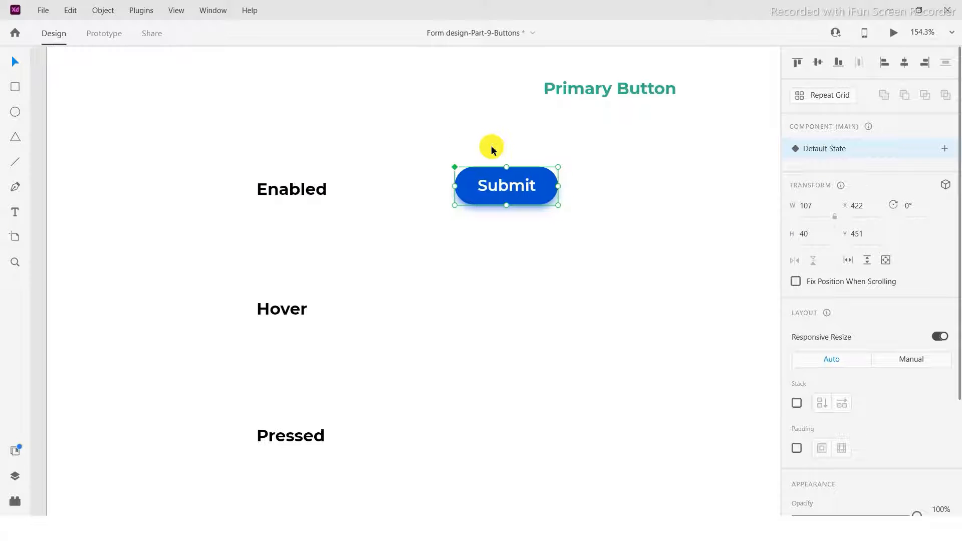
click(489, 185)
click(946, 149)
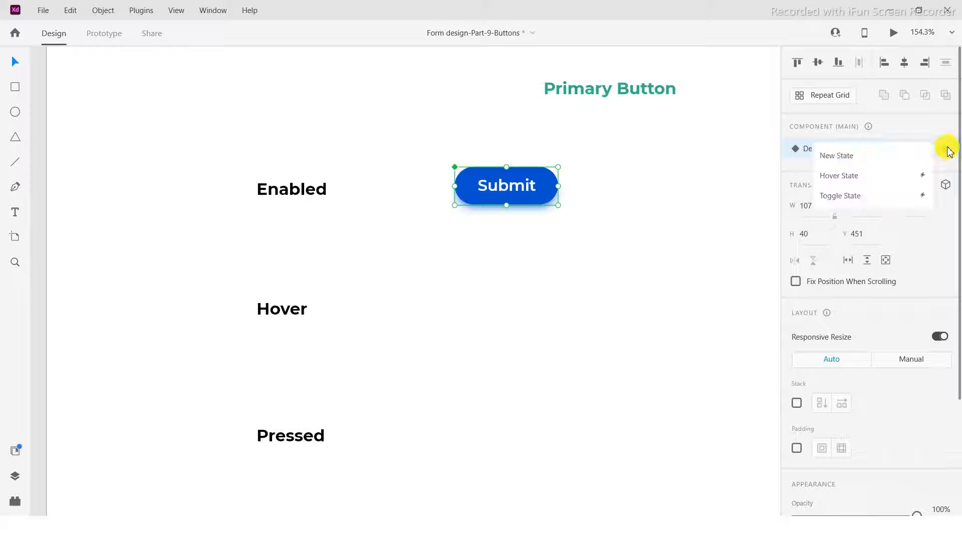
click(836, 177)
- Move the Submit component straight down beside the Hover label, at Y 568, with its Hover State active
click(537, 184)
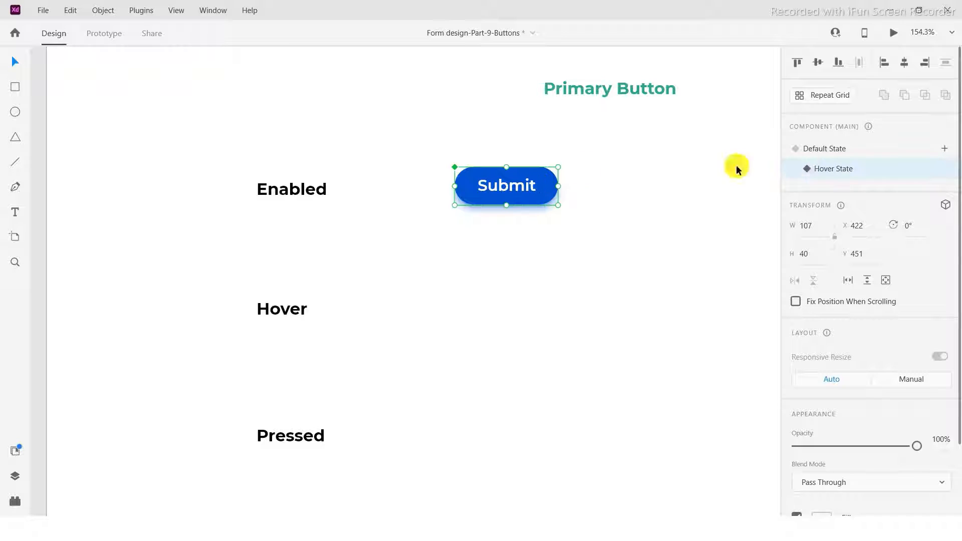
drag(536, 185, 535, 288)
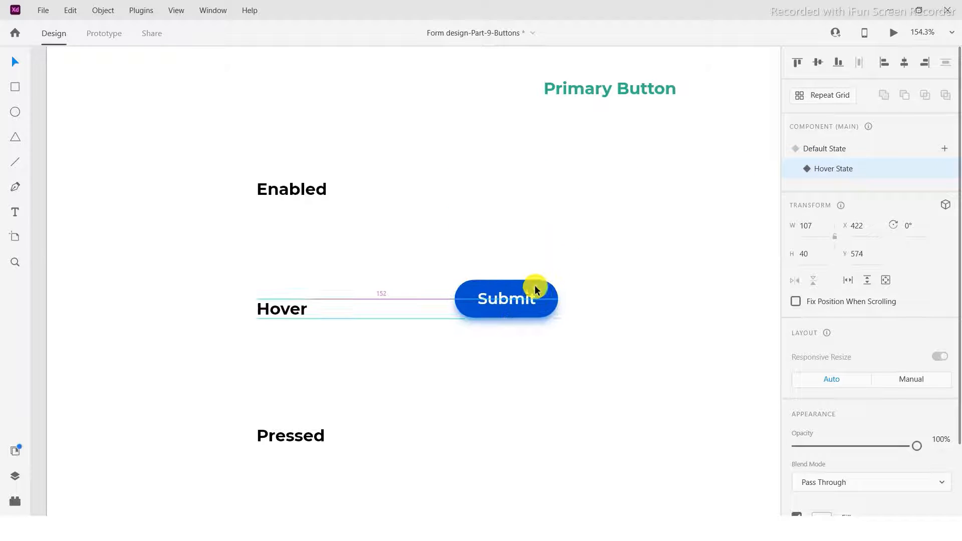
click(857, 147)
click(839, 174)
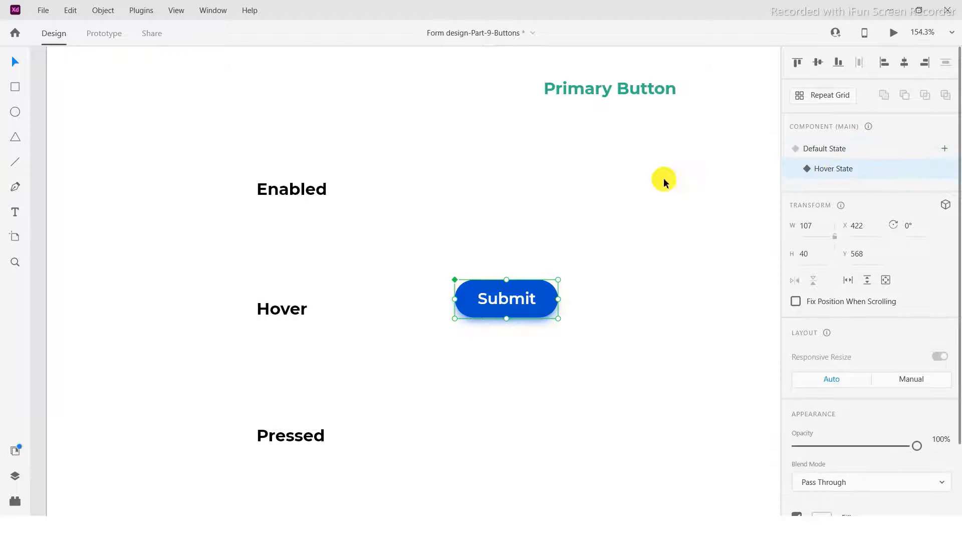
scroll(491, 241, down, 3)
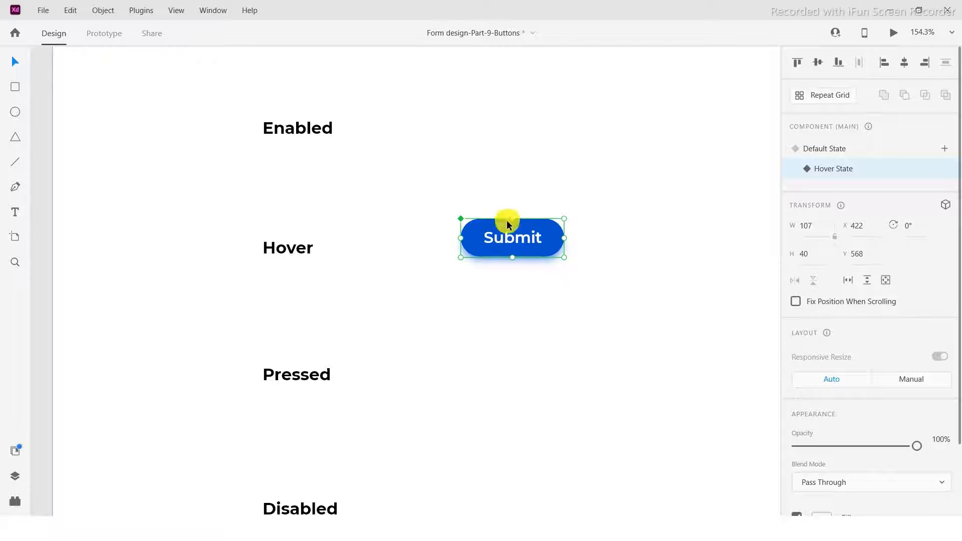
click(537, 184)
scroll(540, 241, up, 5)
drag(484, 165, 485, 163)
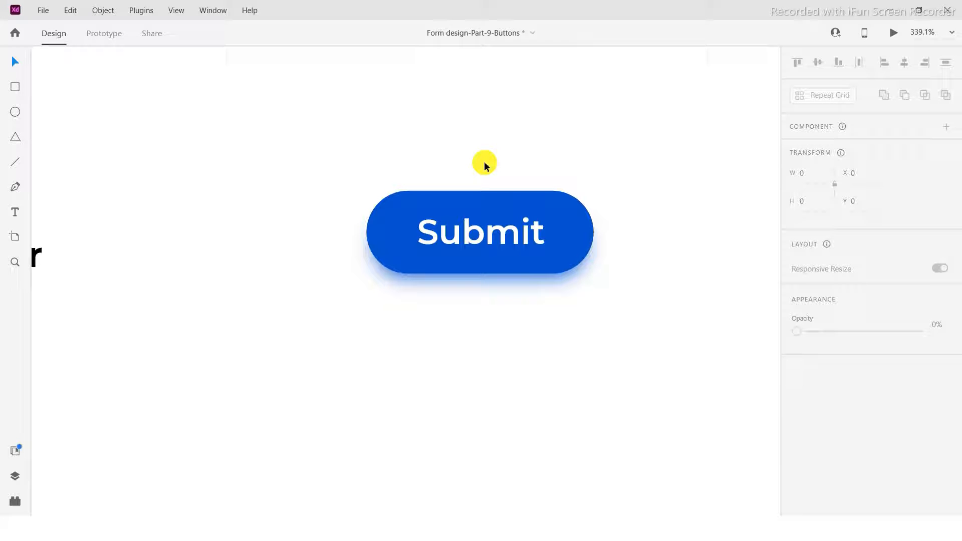
click(515, 234)
drag(570, 225, 570, 220)
click(526, 152)
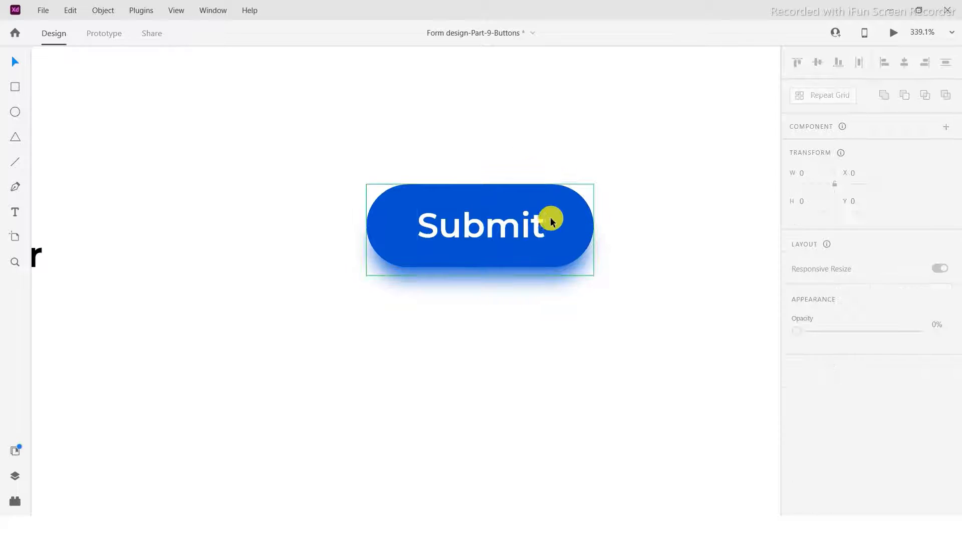
click(538, 162)
- In the Hover State, select the Submit text and its rounded rectangle inside the component and raise both so their top sits at Y 565
double_click(529, 230)
click(551, 233)
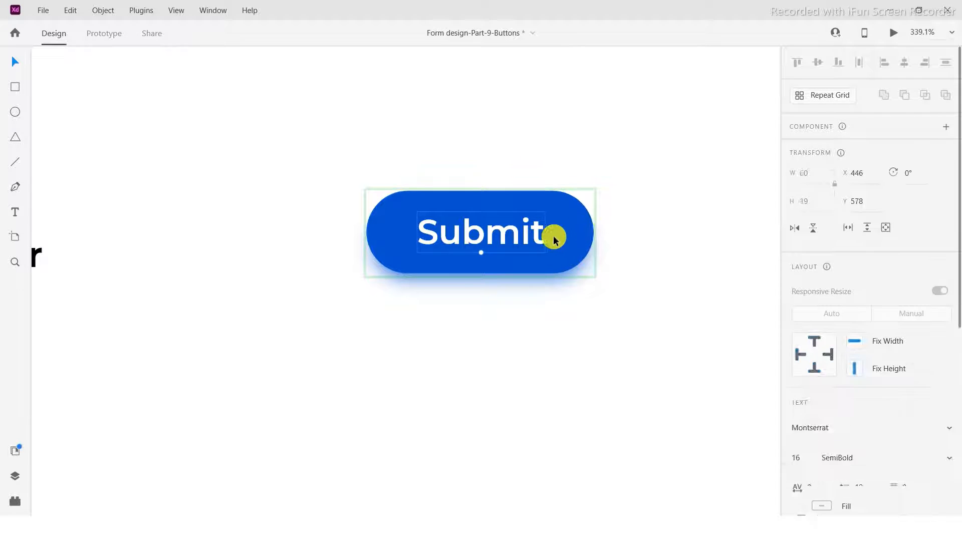
drag(551, 233, 552, 230)
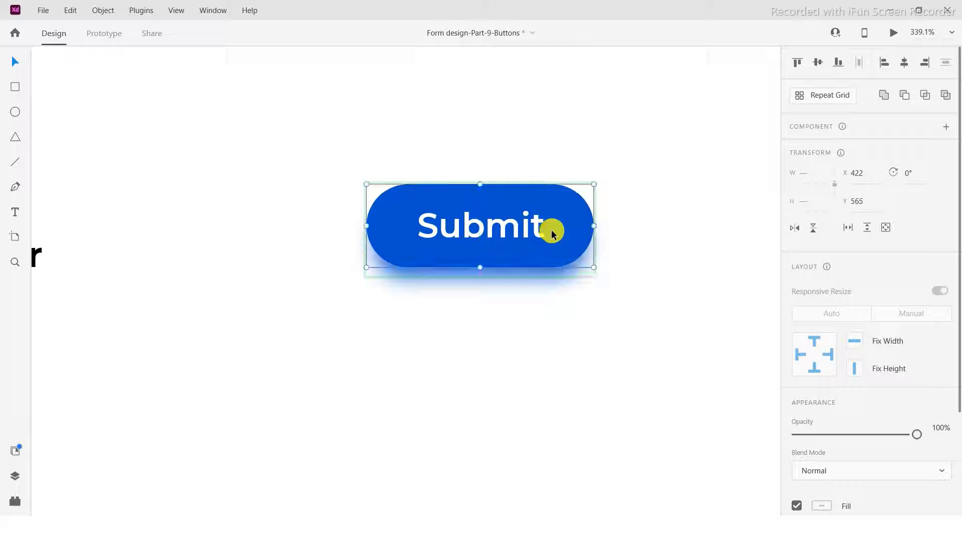
click(517, 161)
click(496, 275)
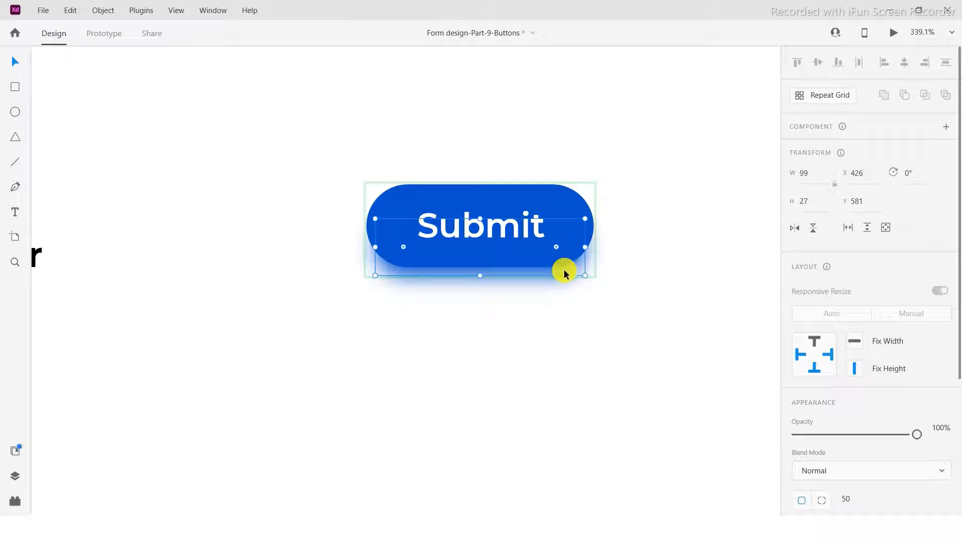
click(511, 140)
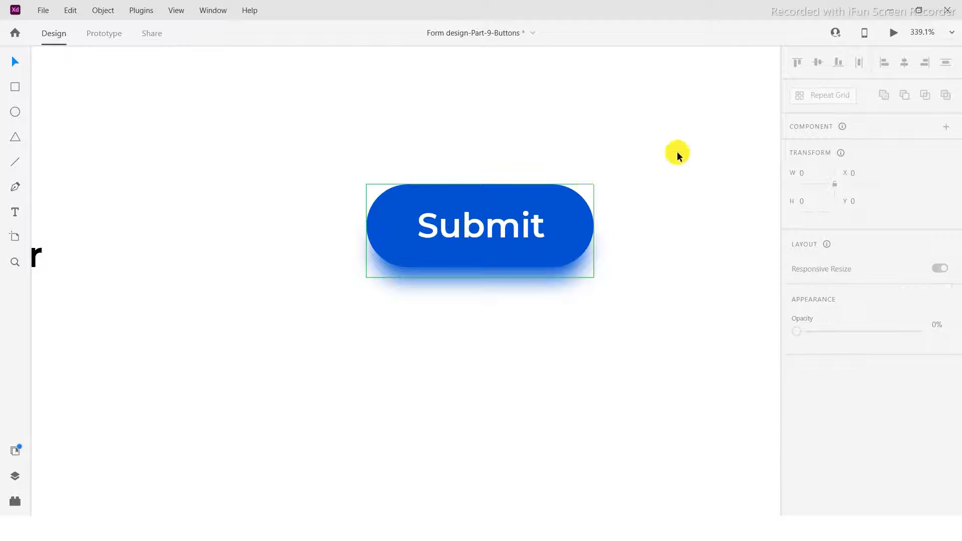
- Compare the component's Default and Hover states, return to Default State, and check the hover effect in the preview
click(817, 146)
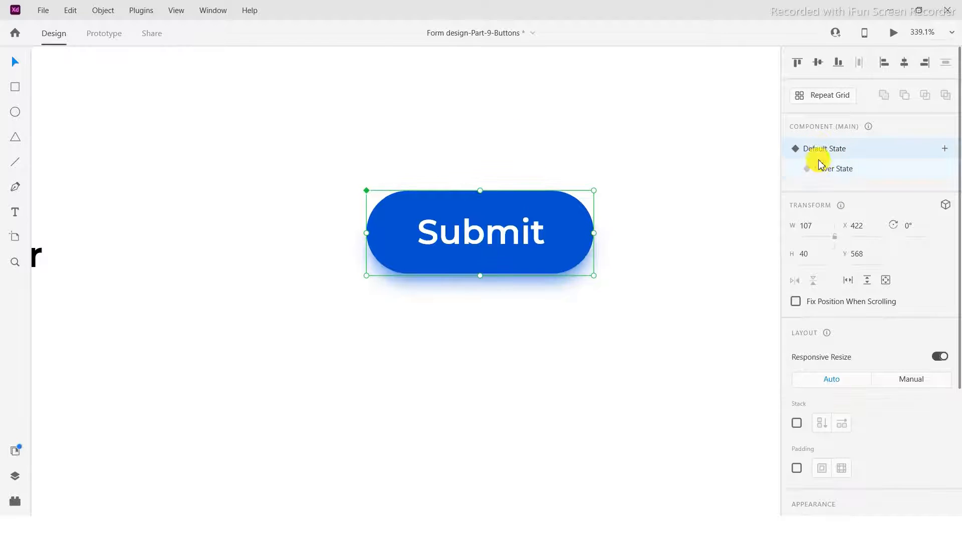
click(821, 168)
click(822, 150)
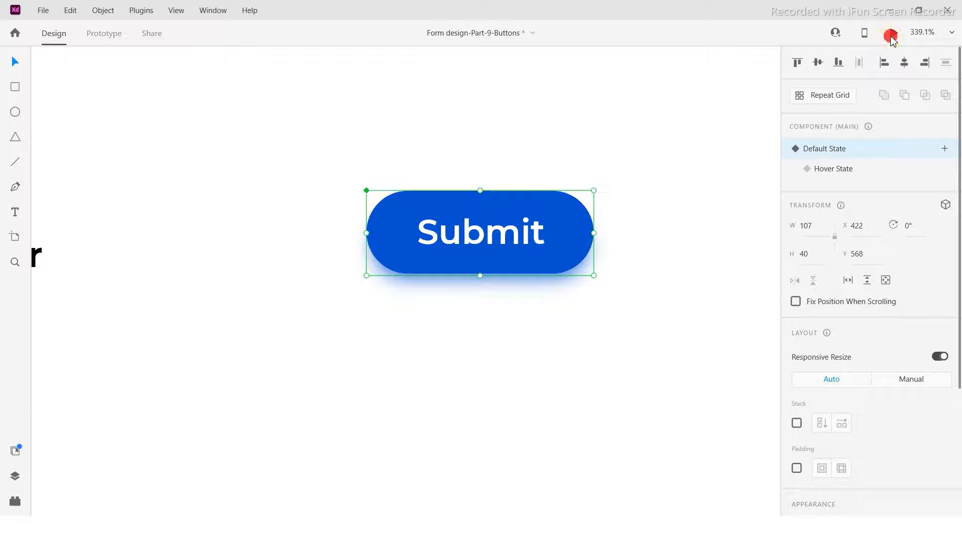
click(891, 36)
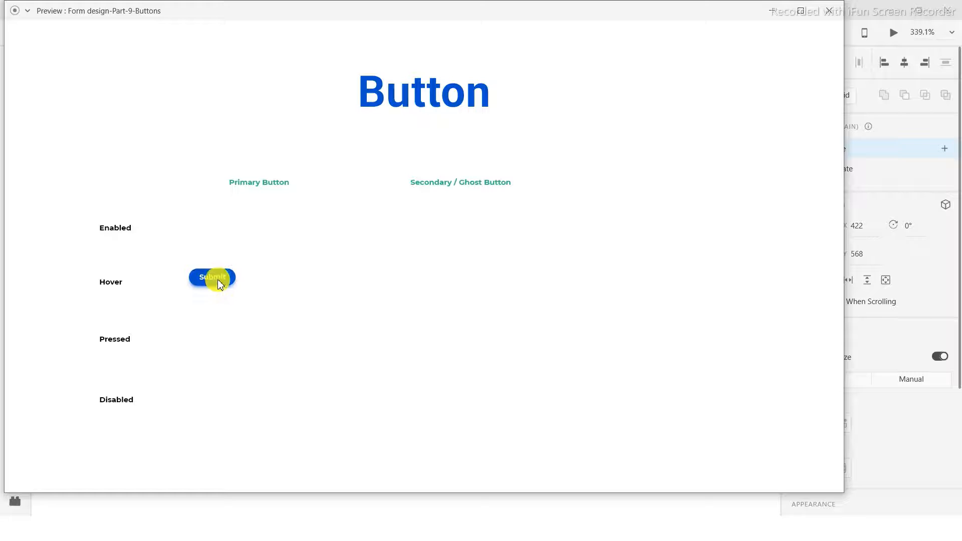
click(838, 10)
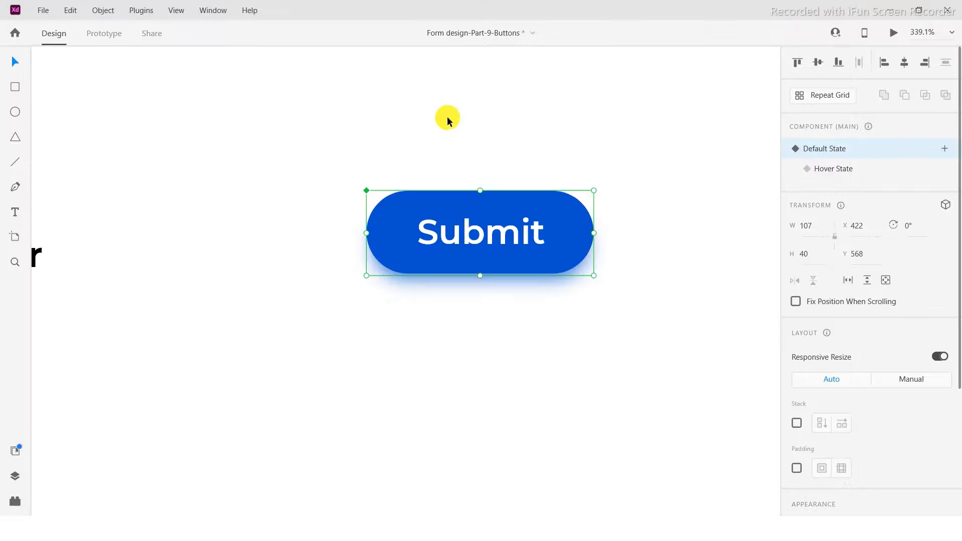
- Add a new state named "pressed" to the Submit button component
click(447, 116)
drag(485, 241, 530, 211)
scroll(541, 243, down, 2)
click(520, 217)
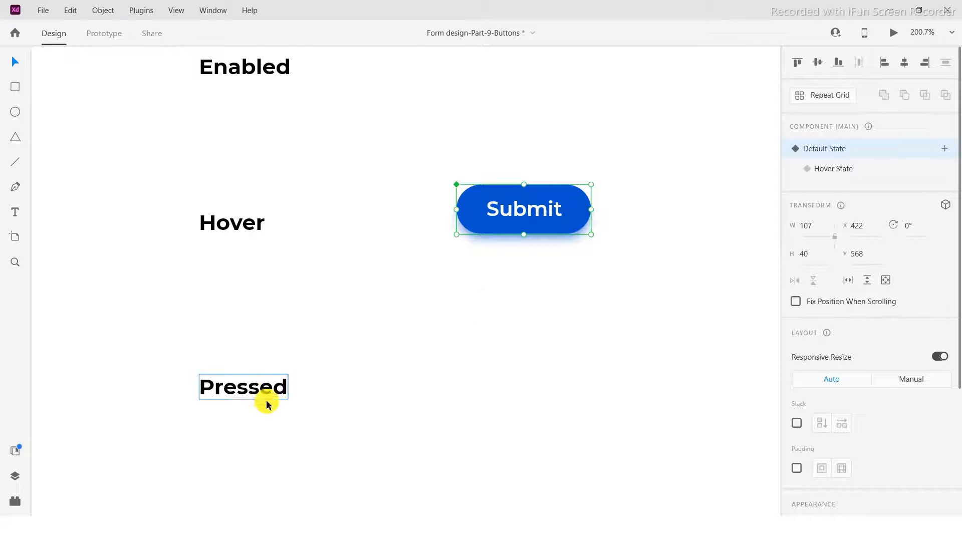
click(285, 391)
click(554, 345)
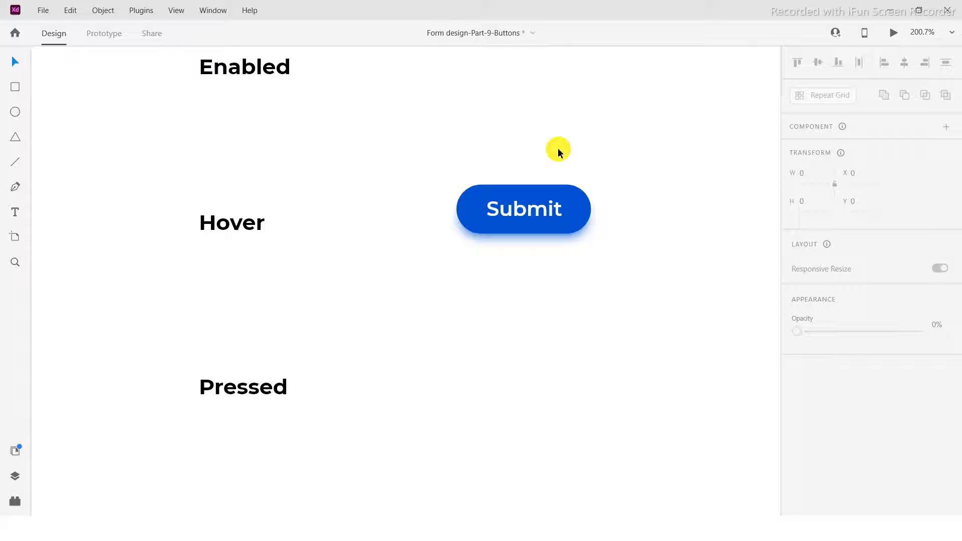
drag(569, 199, 570, 167)
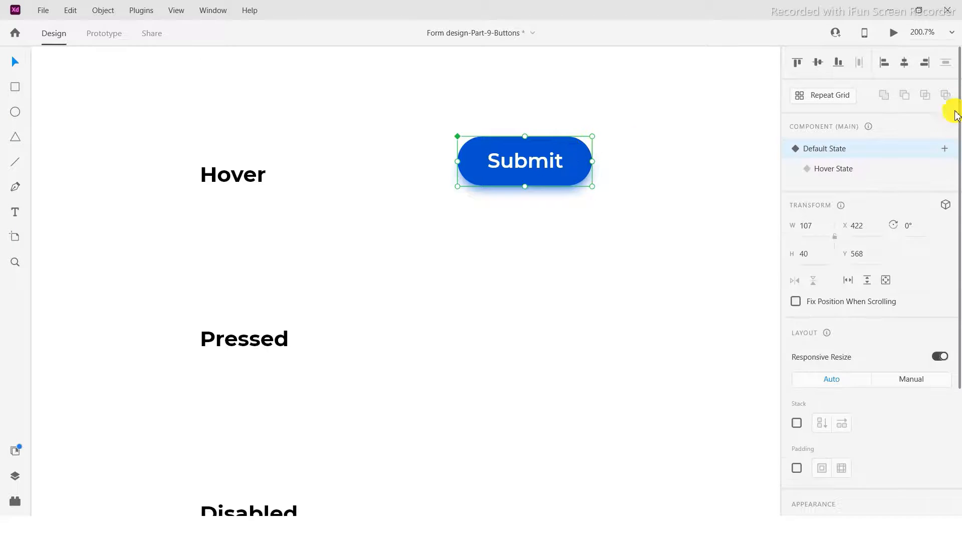
click(944, 149)
click(860, 158)
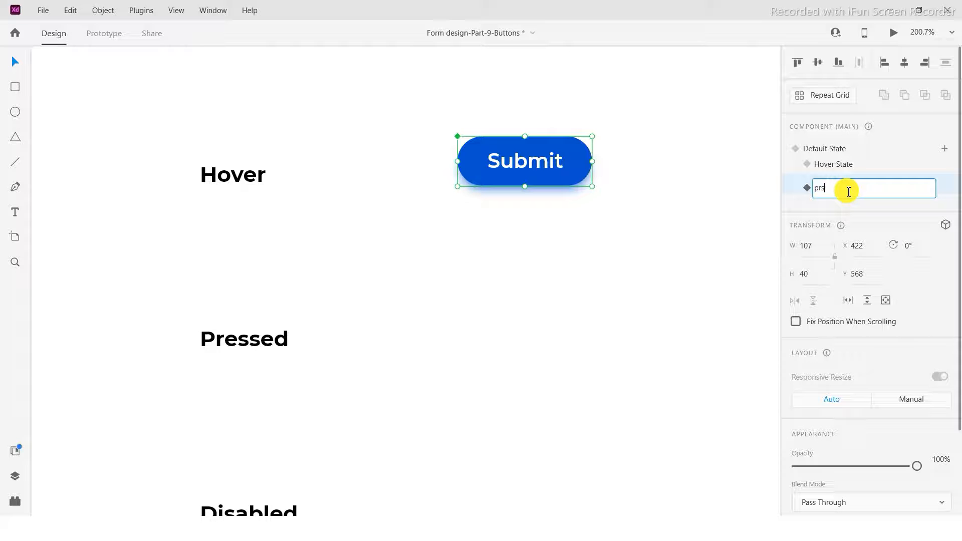
key(Return)
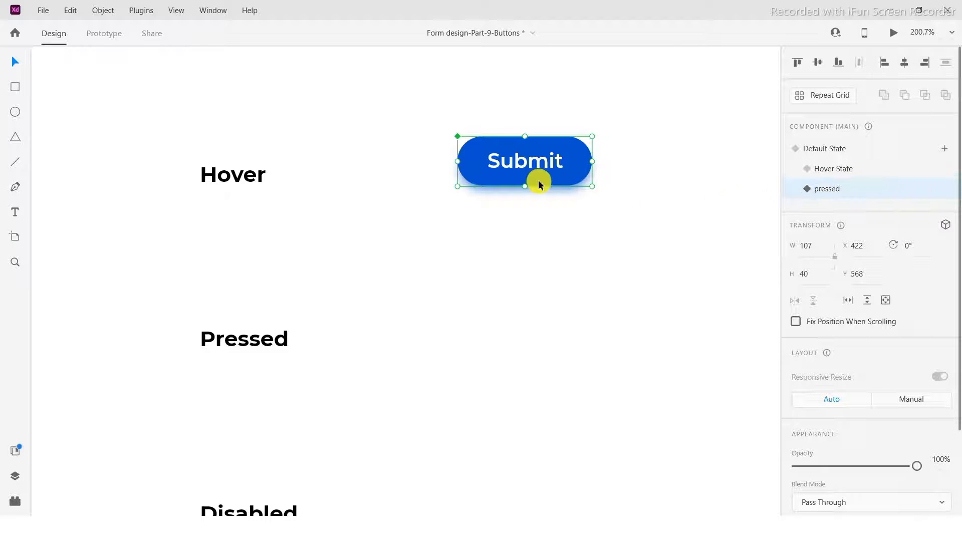
- Move the Submit component straight down beside the Pressed label, at Y 706
drag(538, 179, 536, 458)
drag(543, 346, 550, 327)
scroll(504, 236, down, 3)
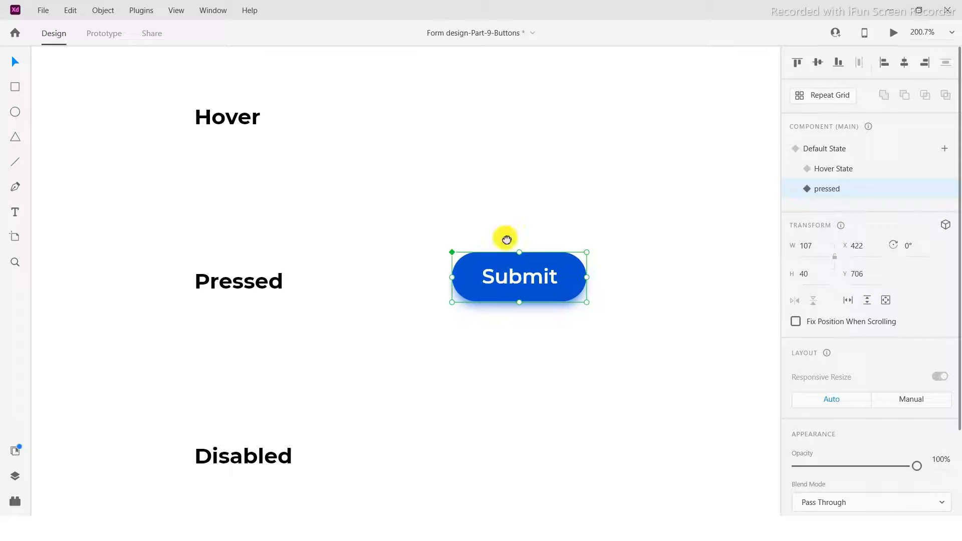
scroll(506, 236, up, 3)
click(537, 176)
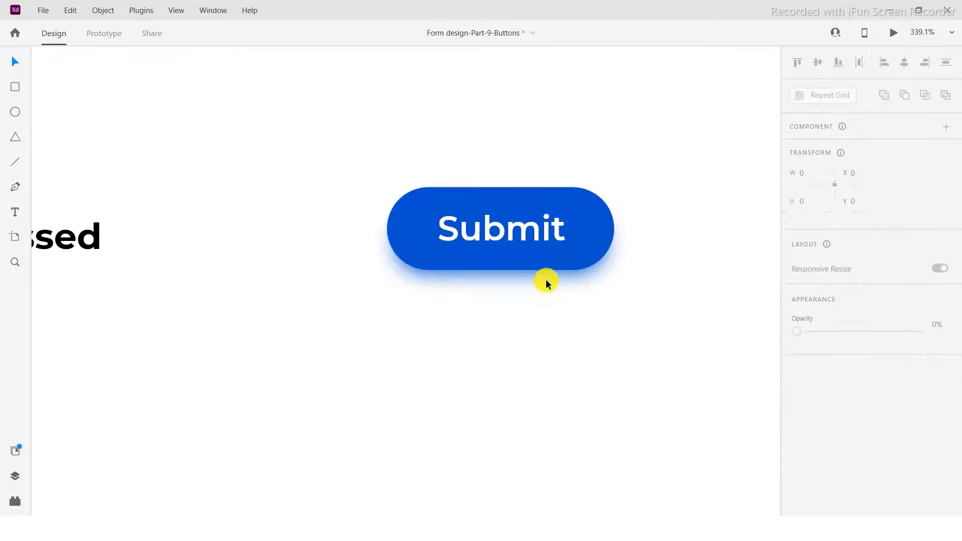
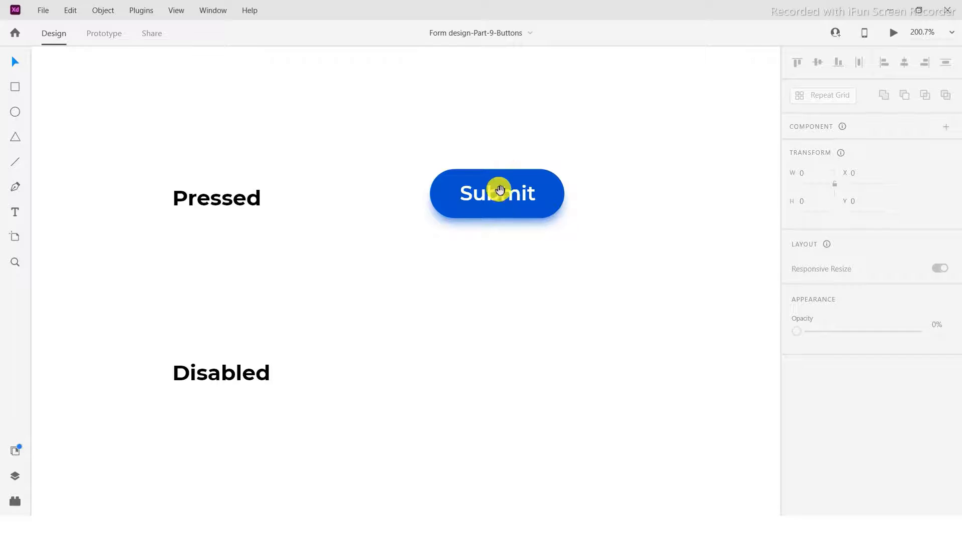
- Add another new state named "Disabled" to the Submit button component
scroll(494, 193, down, 2)
click(503, 145)
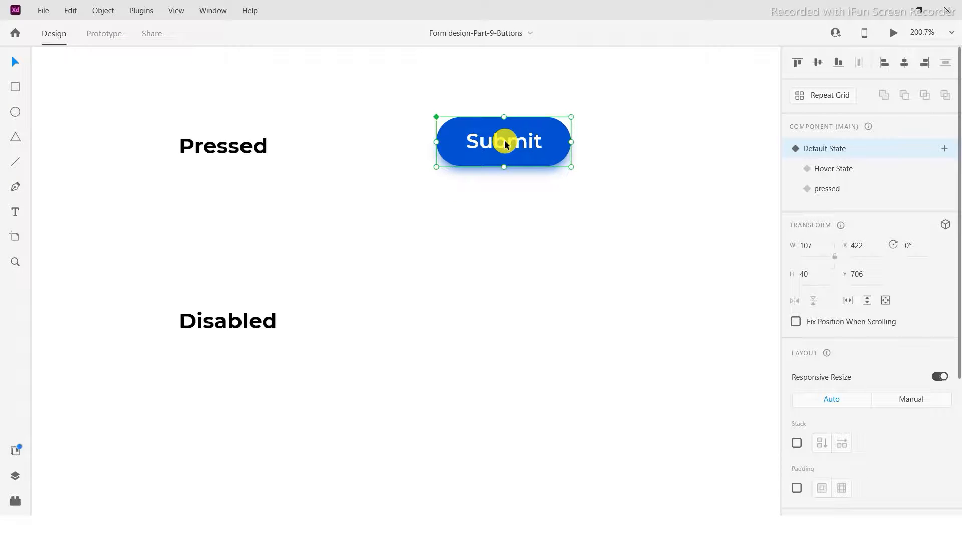
click(518, 95)
click(502, 126)
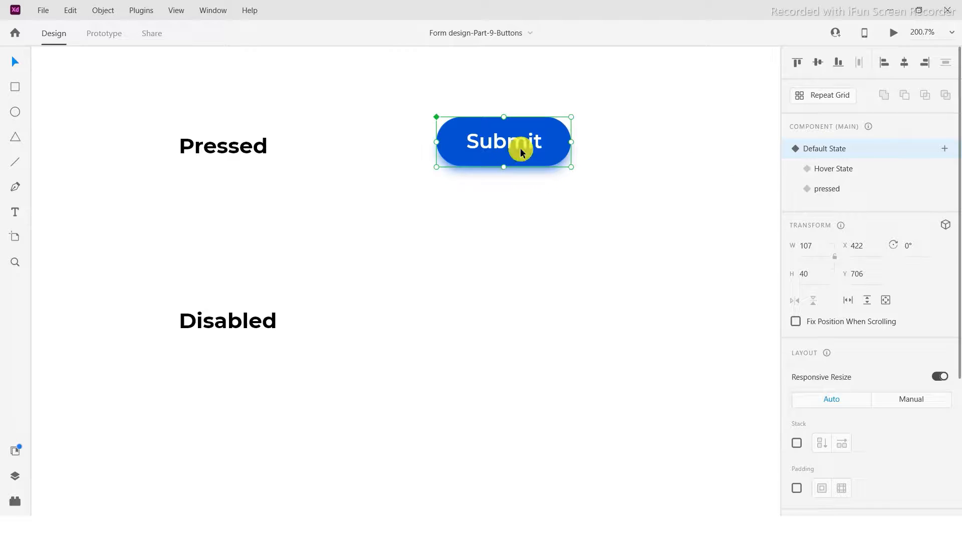
click(945, 150)
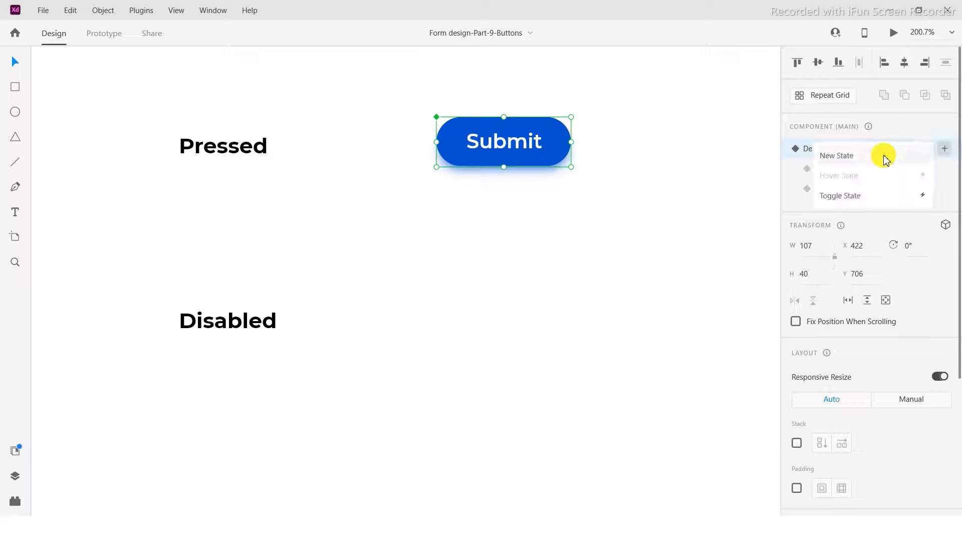
click(872, 158)
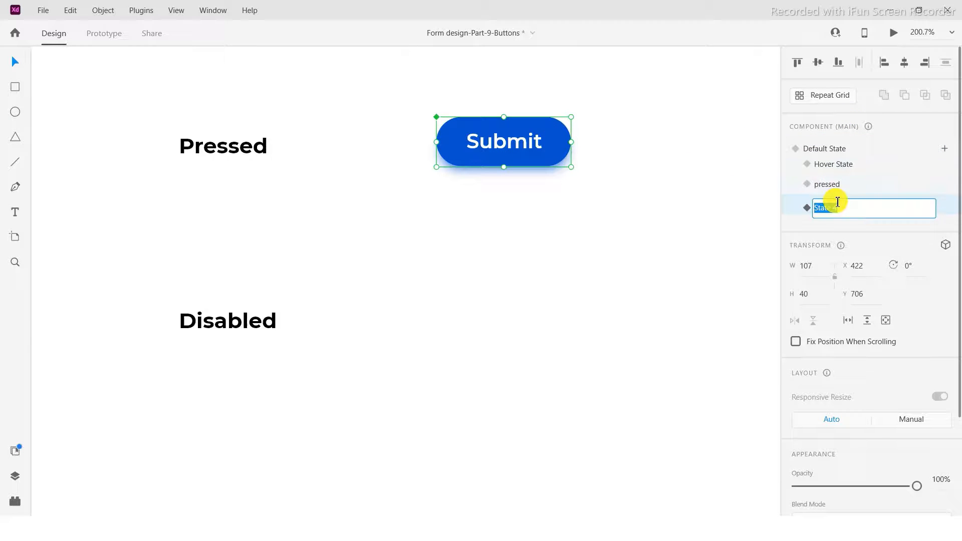
key(Return)
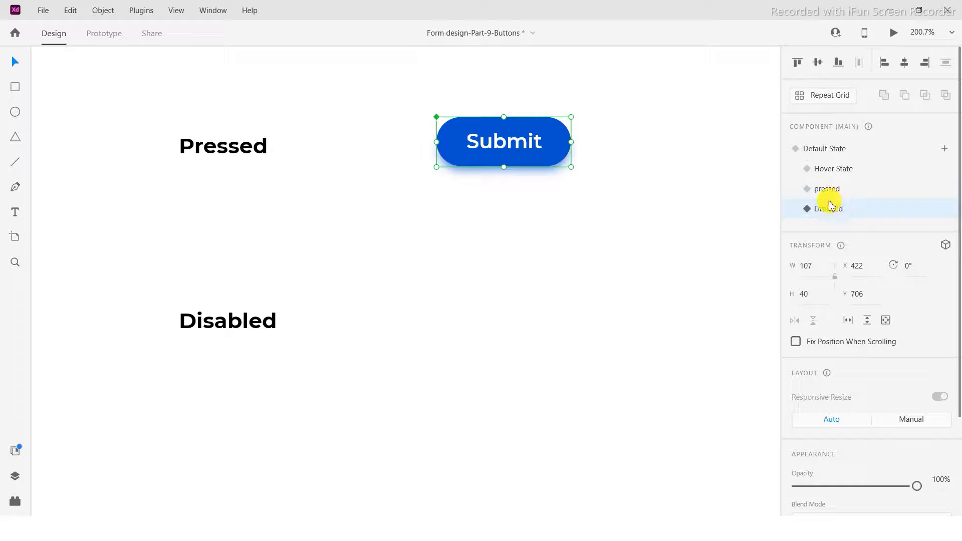
- Move the Submit component straight down beside the Disabled label, at Y 844
click(587, 123)
click(473, 147)
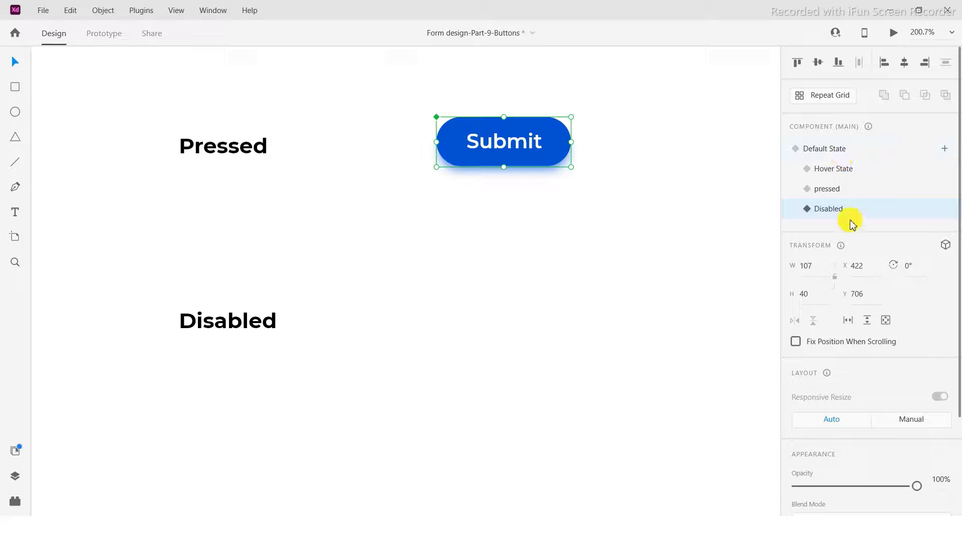
drag(471, 146, 457, 314)
scroll(515, 262, down, 3)
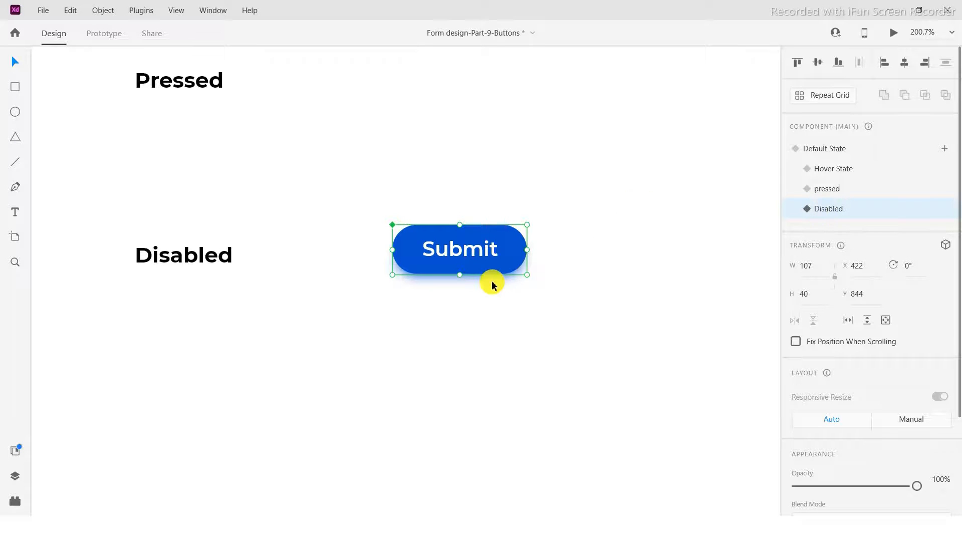
- In the Disabled state, try shifting the blurred shadow up behind the button so its top sits at Y 851
scroll(489, 279, up, 5)
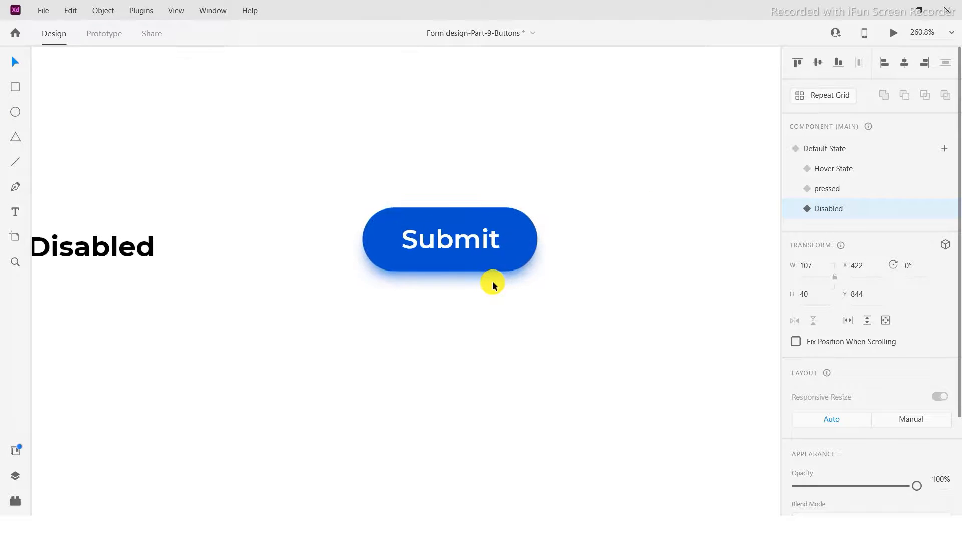
double_click(516, 269)
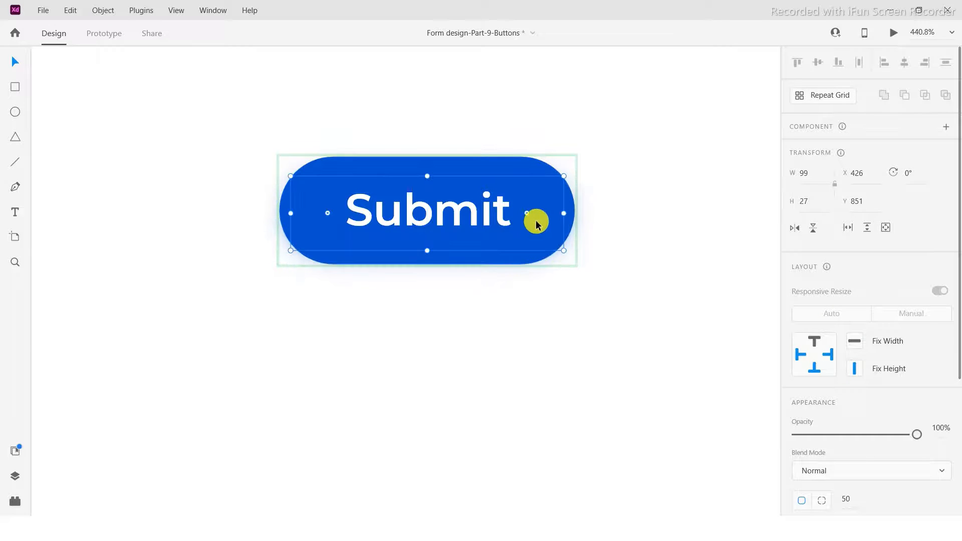
click(416, 111)
drag(416, 111, 470, 94)
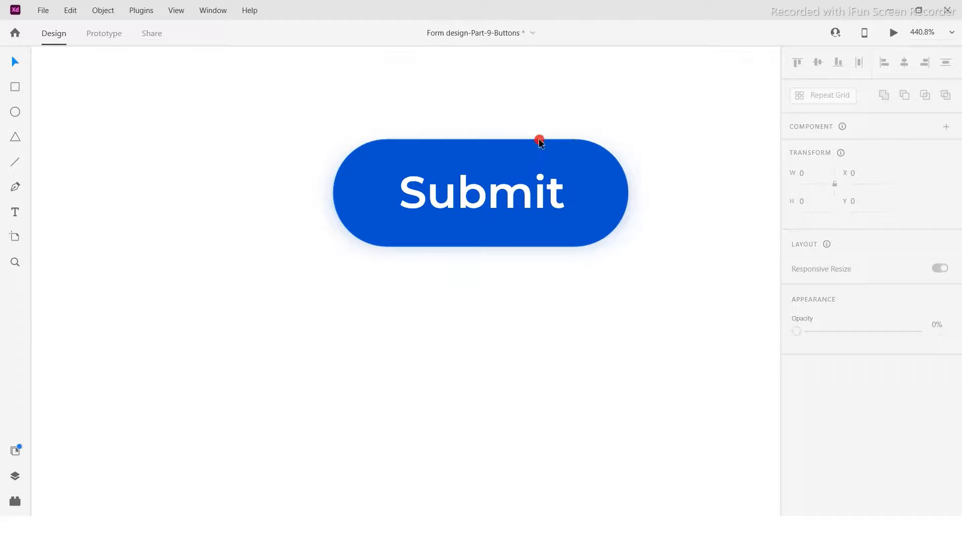
- Try filling the button's rounded rectangle with dark navy #172B4D at 22% opacity
click(540, 143)
double_click(547, 192)
click(603, 115)
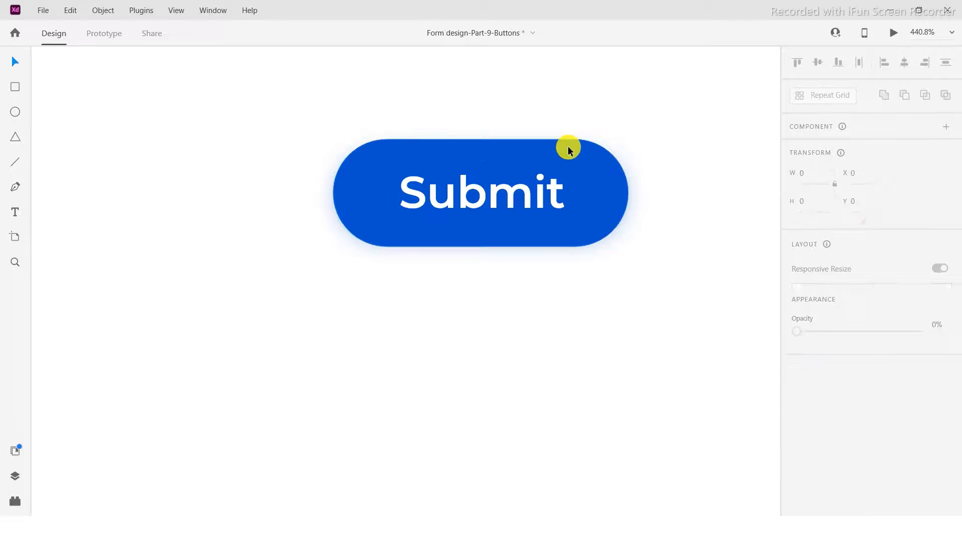
click(568, 150)
scroll(862, 345, down, 3)
click(824, 377)
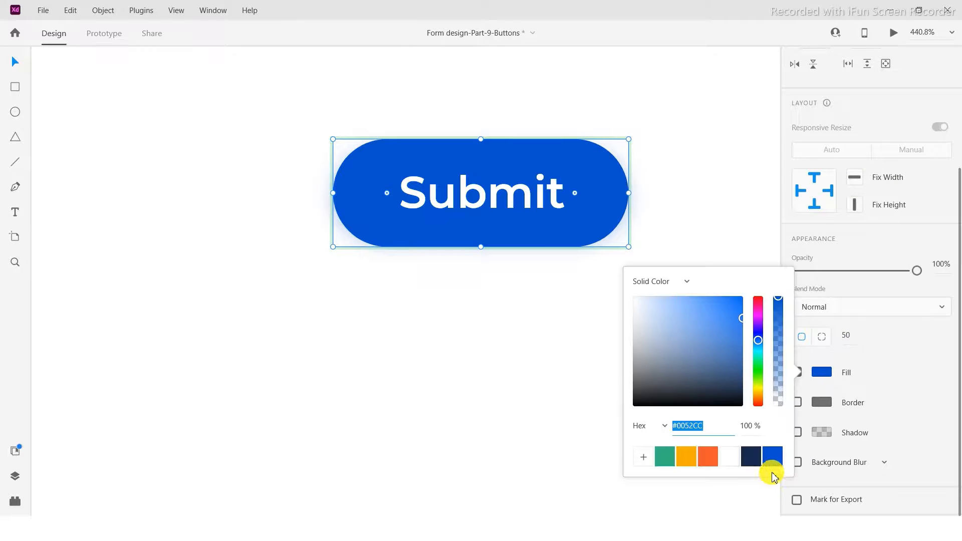
click(751, 456)
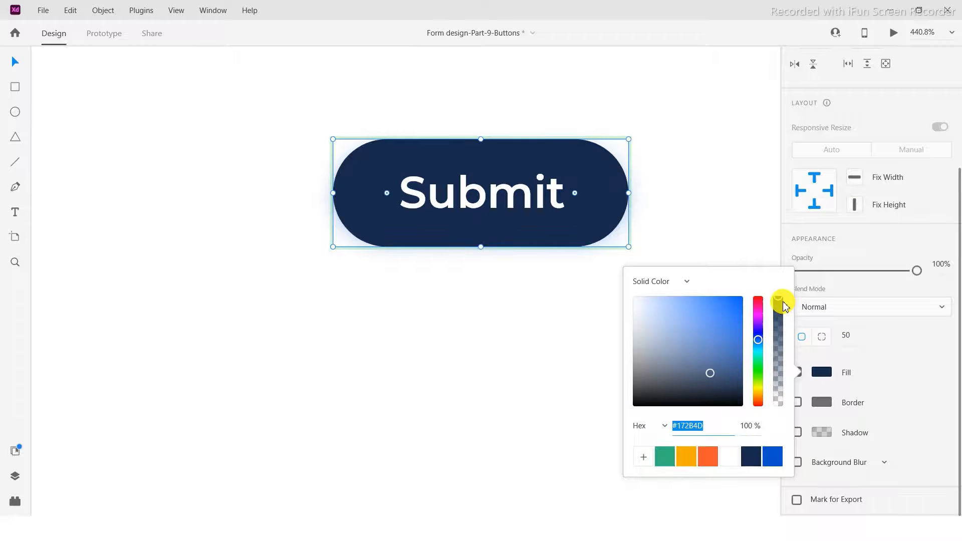
drag(783, 304, 782, 385)
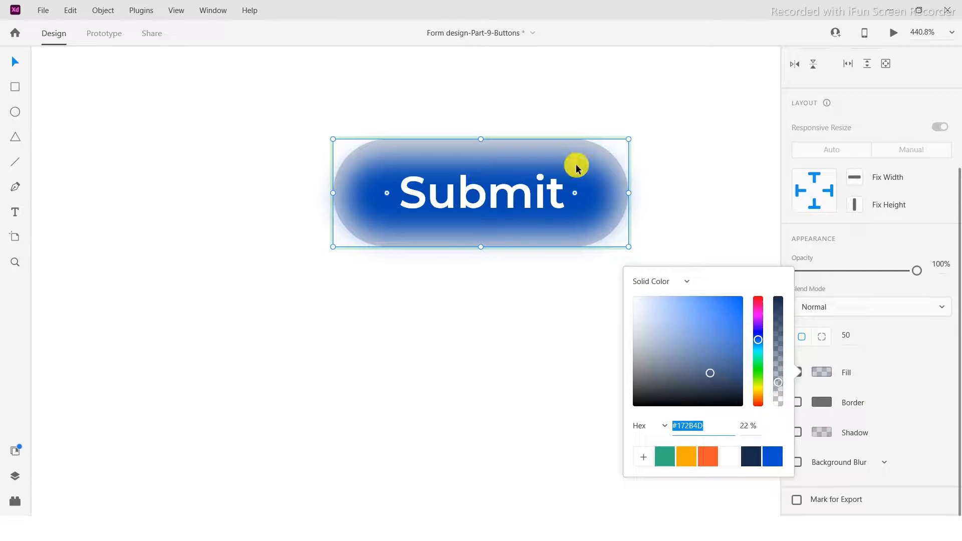
- Undo the rectangle fill changes and the shadow shift, and delete the blurred shadow from the Disabled state
click(586, 179)
key(ctrl+z)
key(ctrl+z)
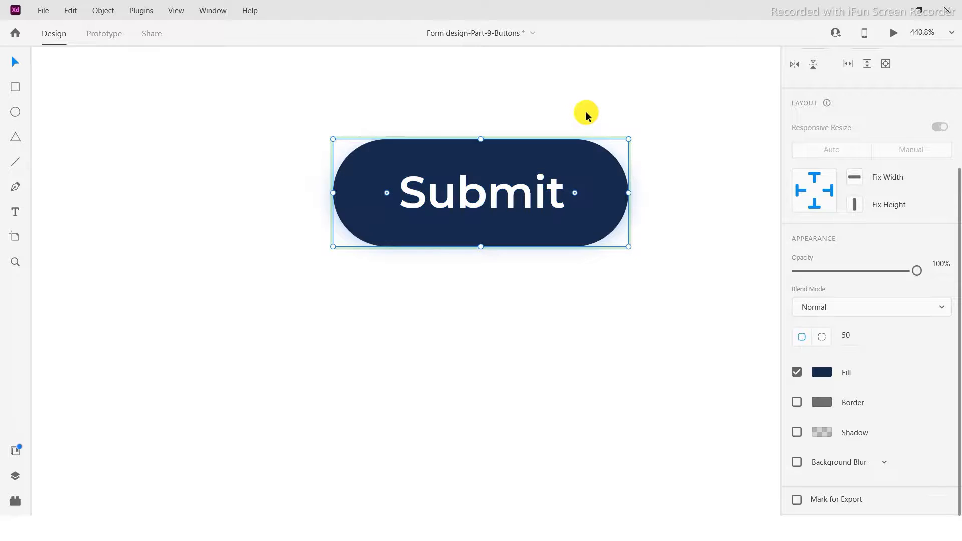
key(ctrl+z)
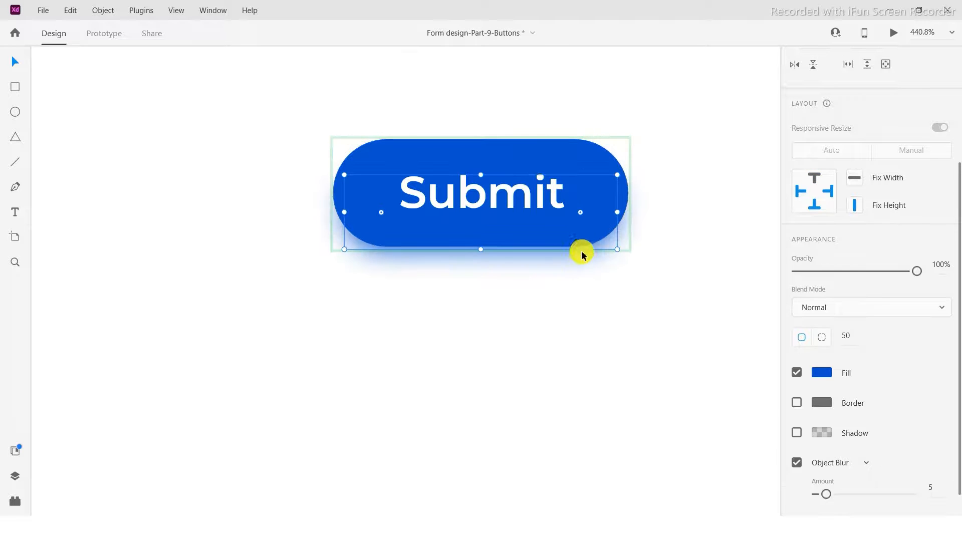
key(ctrl+z)
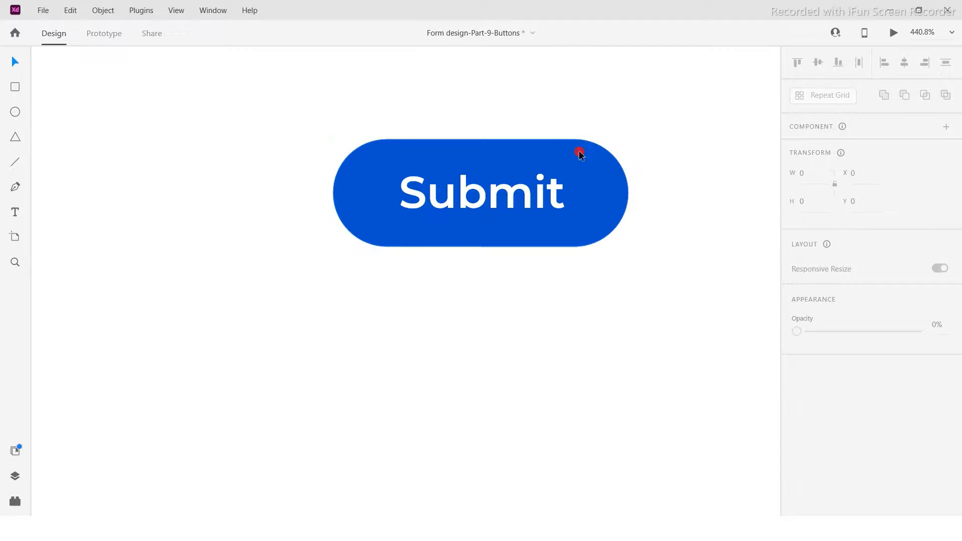
- Set the Disabled state's rounded rectangle fill to #172B4D at 35% opacity
scroll(822, 381, down, 3)
click(808, 376)
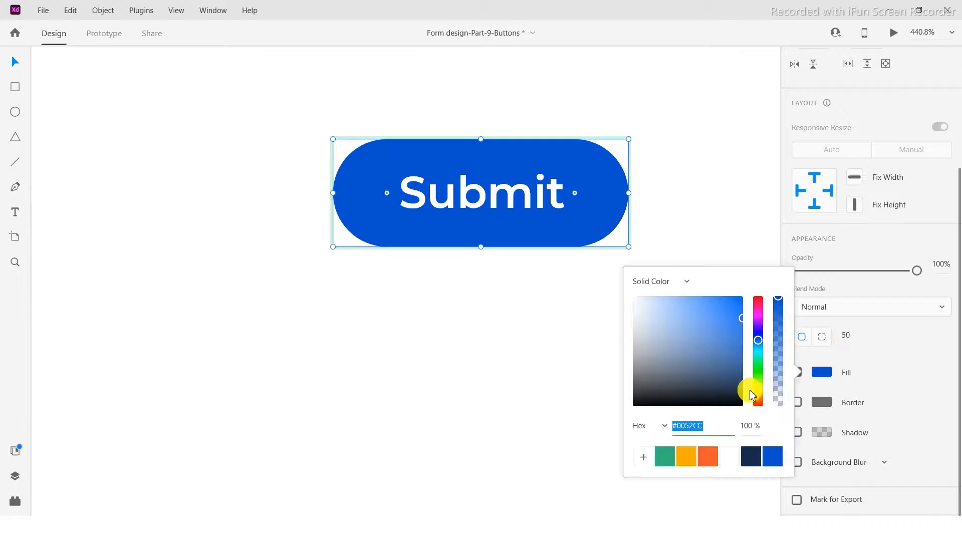
click(569, 176)
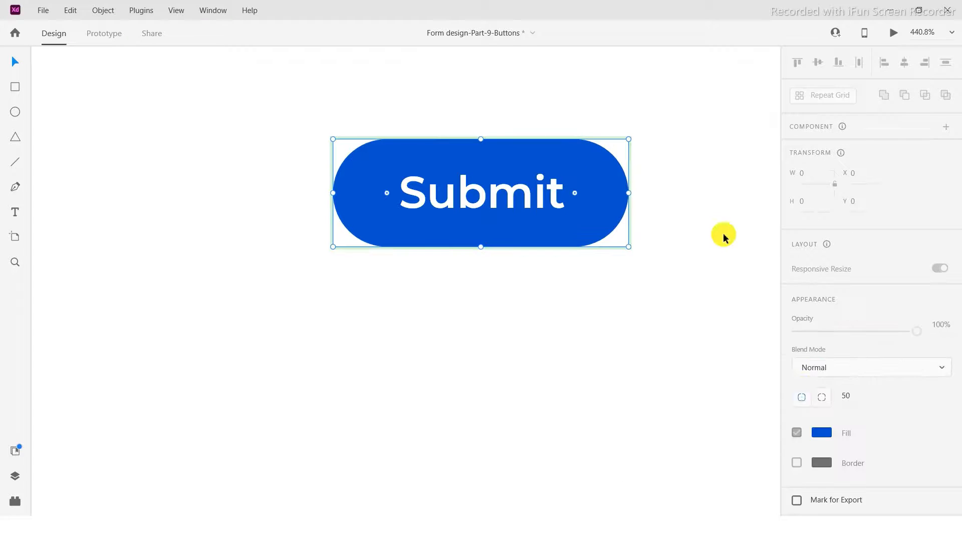
scroll(852, 373, down, 3)
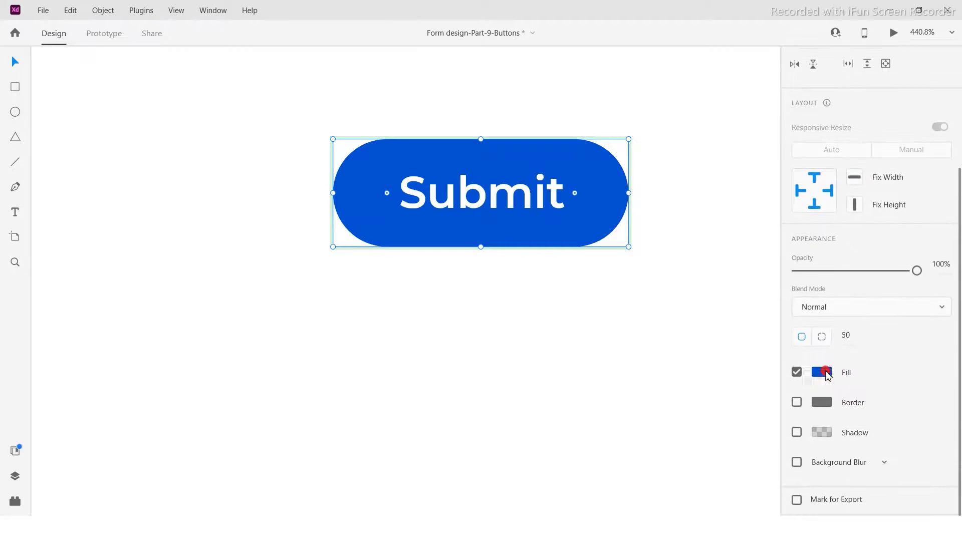
click(828, 376)
click(754, 456)
drag(775, 311, 769, 339)
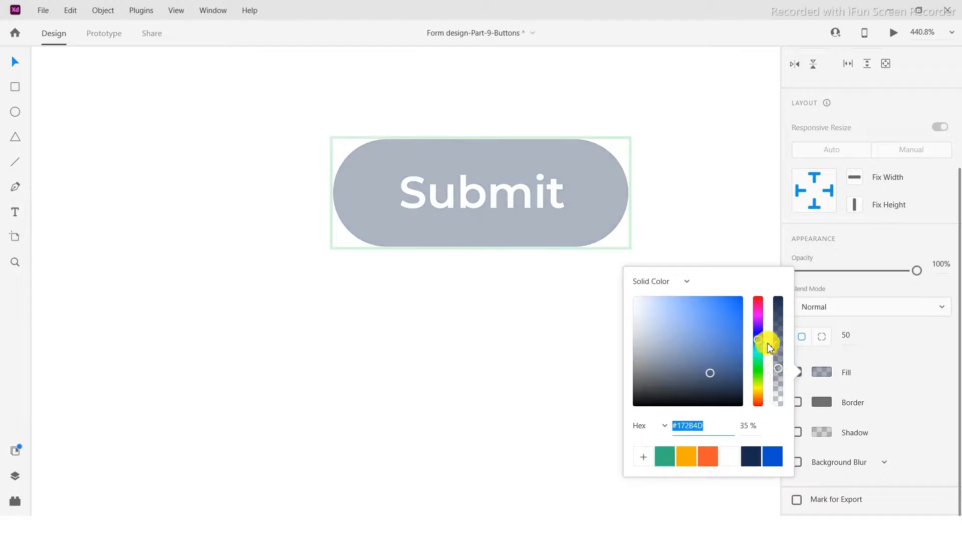
click(601, 215)
- Set the Submit text's fill in the Disabled state to #172B4D at 45% opacity
double_click(468, 189)
scroll(889, 386, down, 3)
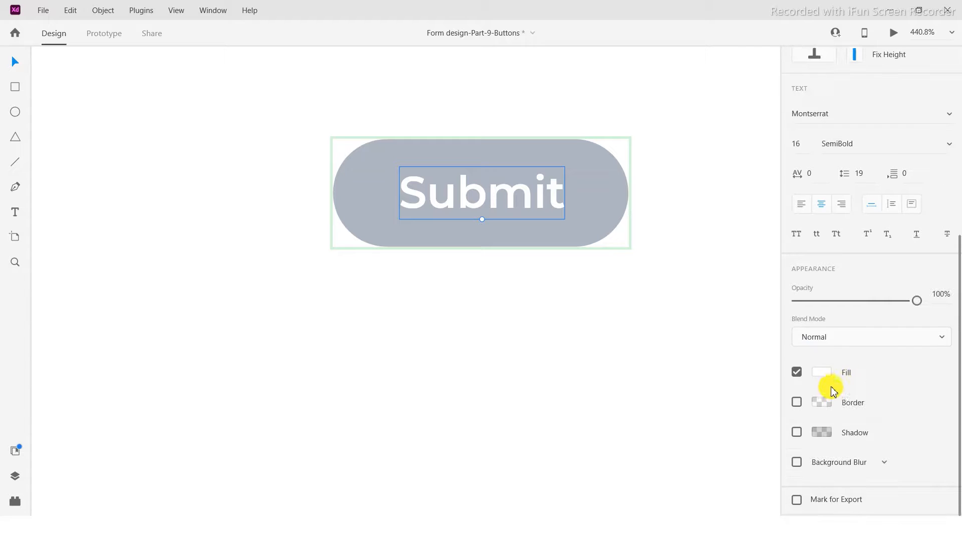
click(817, 373)
click(754, 447)
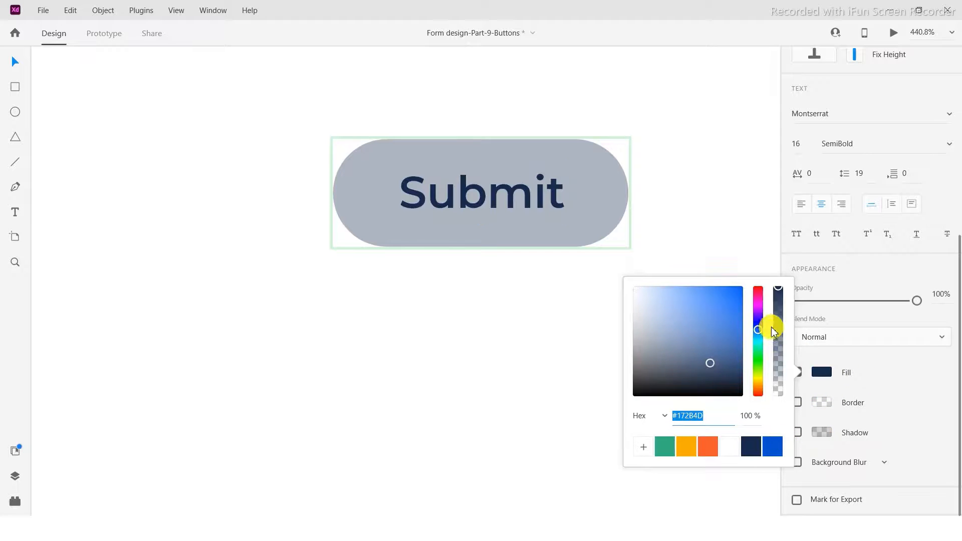
drag(778, 312, 780, 343)
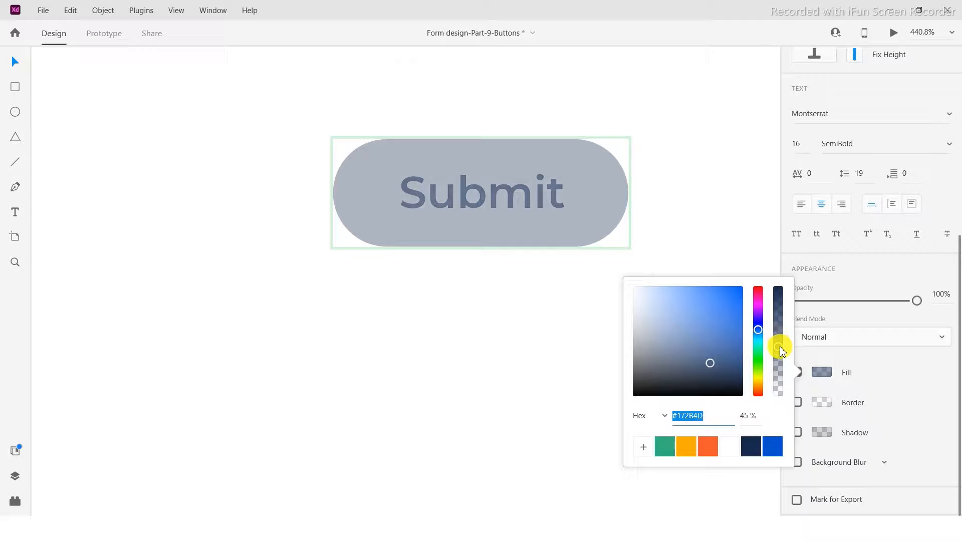
click(698, 172)
- Compare the component's Default and Disabled states by switching between them, ending on Disabled
scroll(554, 258, down, 5)
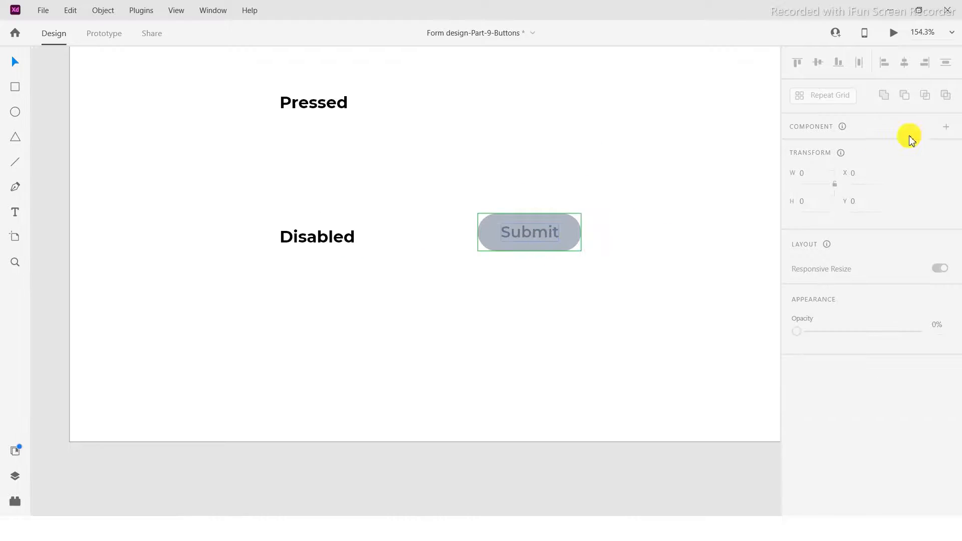
click(846, 157)
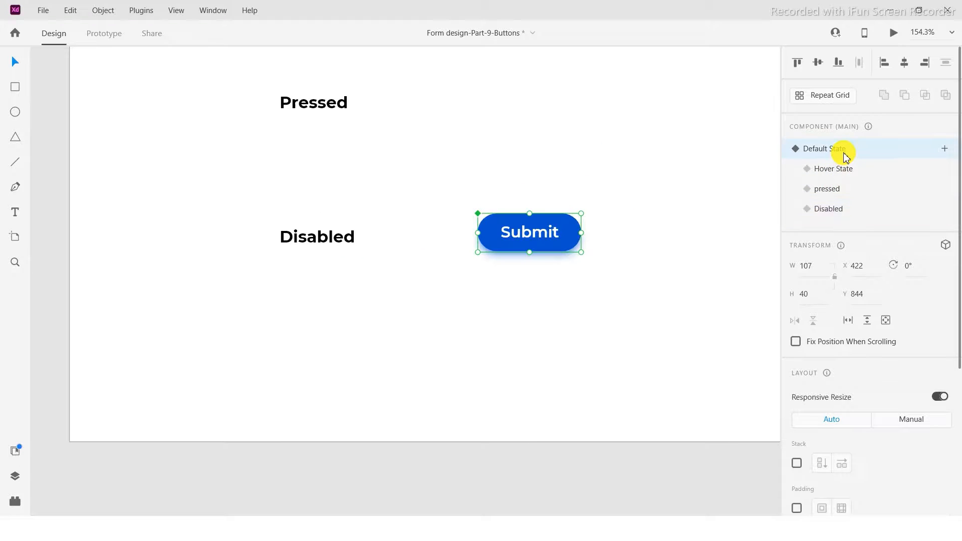
click(834, 218)
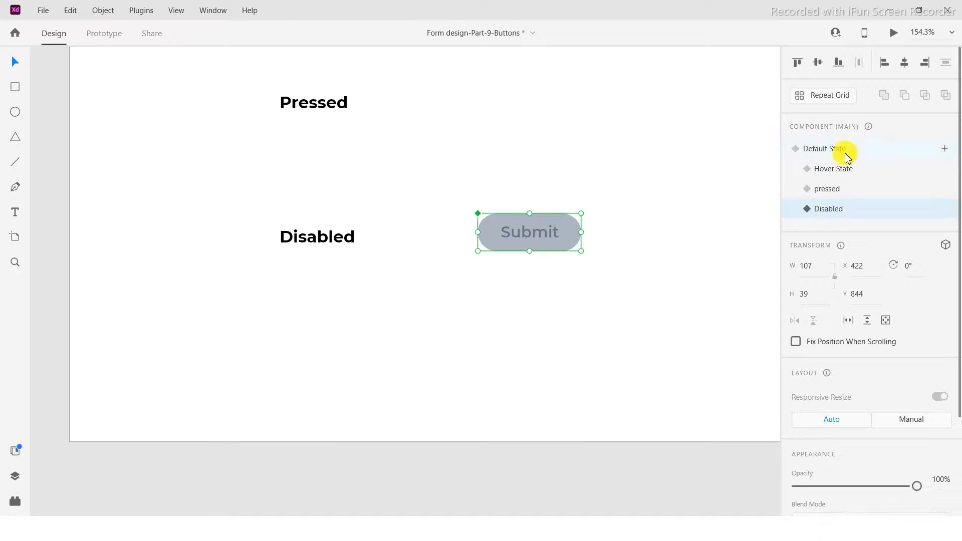
click(847, 157)
click(826, 210)
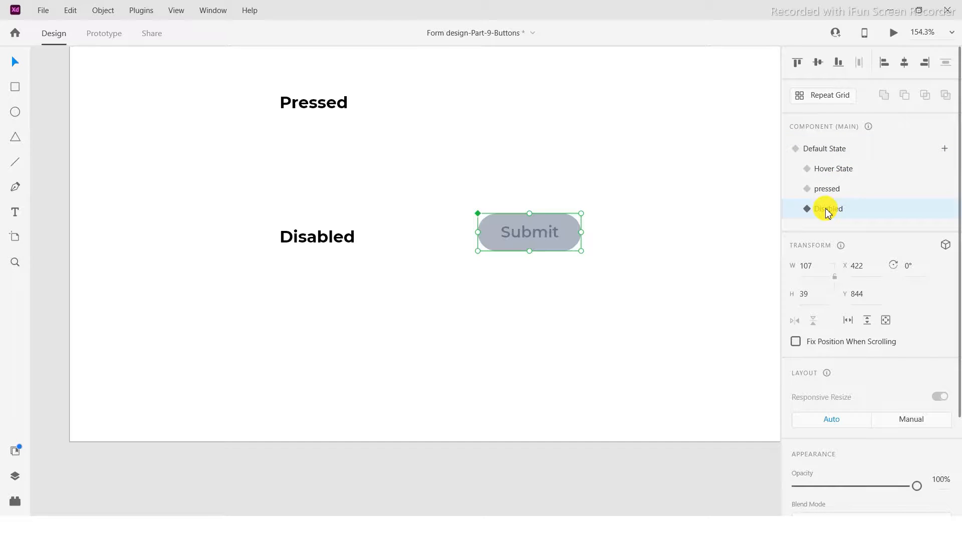
click(846, 157)
click(822, 208)
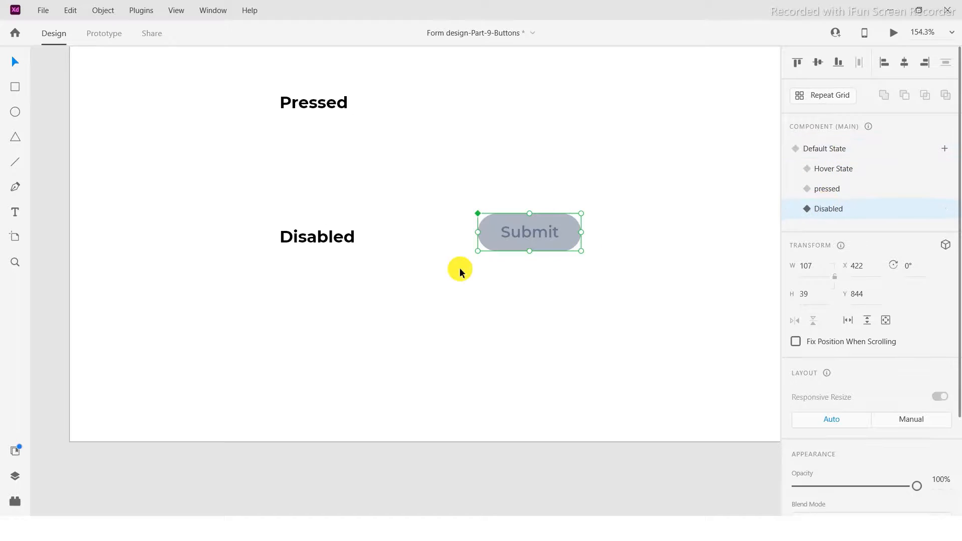
- Examine the artboard's layout of state labels and the Primary Button and Secondary / Ghost Button columns
scroll(458, 271, down, 5)
click(535, 221)
scroll(457, 308, up, 5)
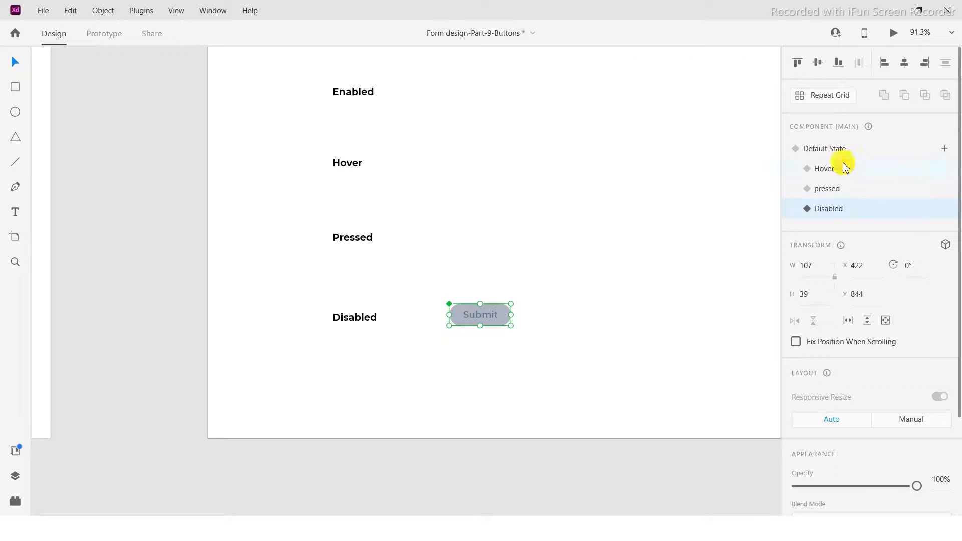
click(145, 206)
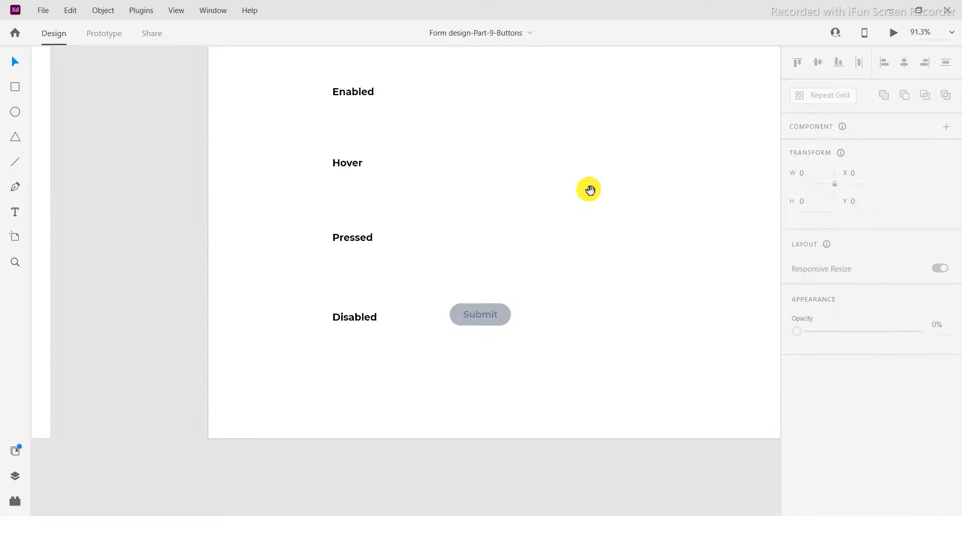
drag(588, 189, 455, 277)
drag(529, 272, 530, 240)
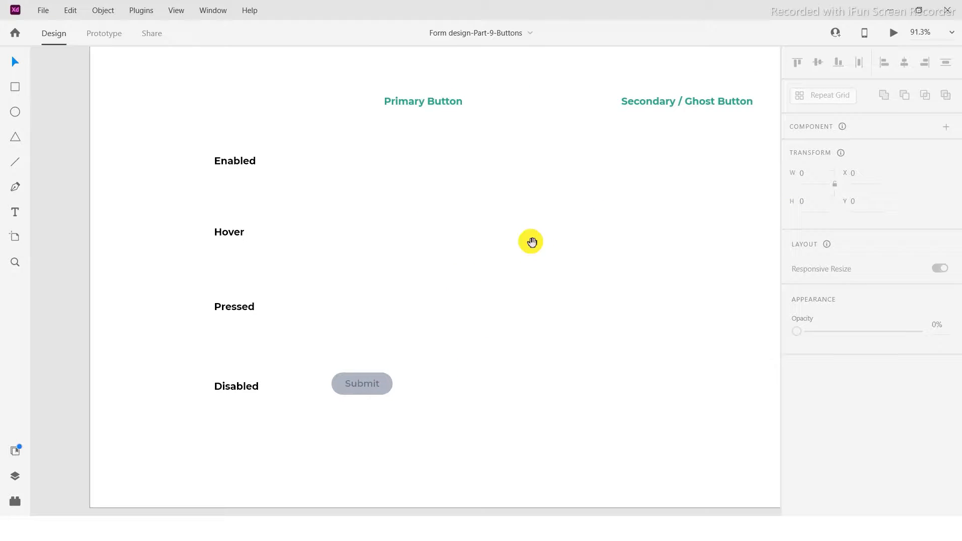
click(436, 112)
drag(596, 160, 515, 170)
click(606, 116)
click(564, 206)
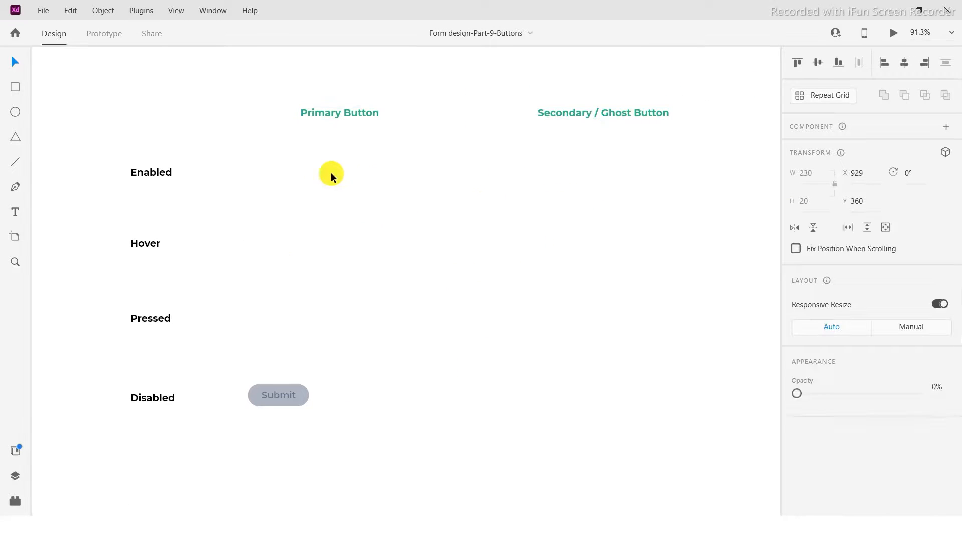
- Using its Default State, place the Submit component under the Secondary / Ghost Button heading at X 986, Y 436, and ungroup it
click(279, 395)
click(855, 149)
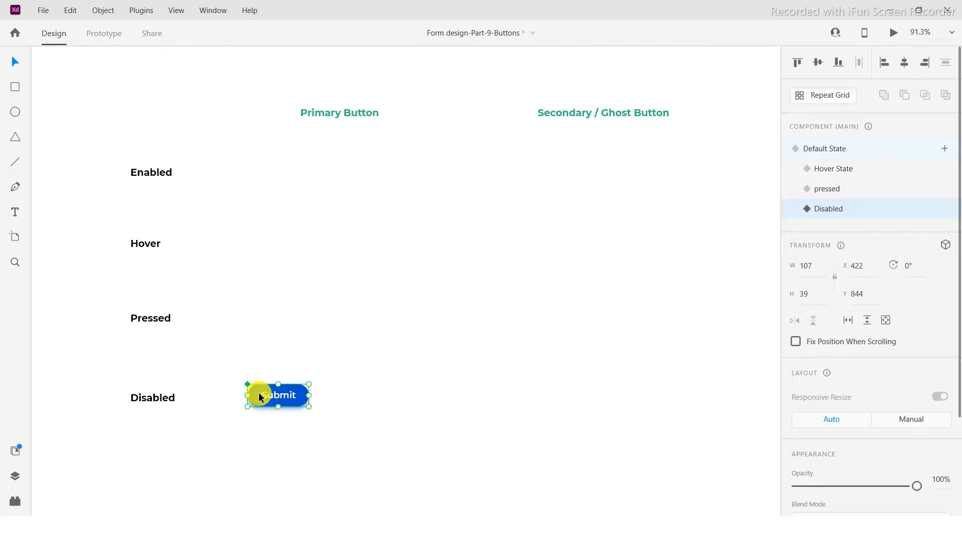
drag(297, 401, 642, 176)
scroll(642, 177, up, 3)
drag(581, 168, 556, 223)
key(ctrl+shift+g)
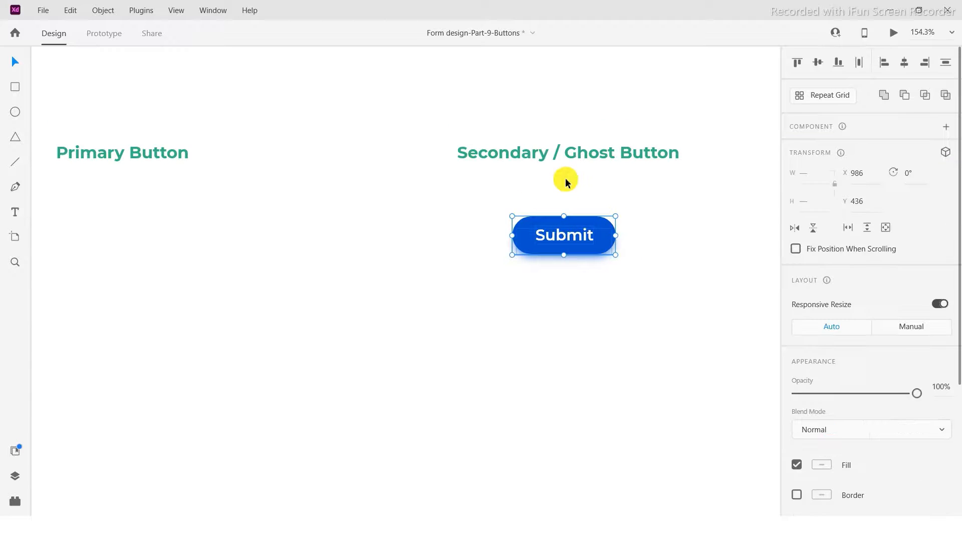
- Move the Submit component from the Disabled row to the Enabled row under the Primary Button heading at X 529, Y 443
click(561, 181)
drag(521, 172, 590, 113)
scroll(543, 240, down, 1)
scroll(543, 239, down, 3)
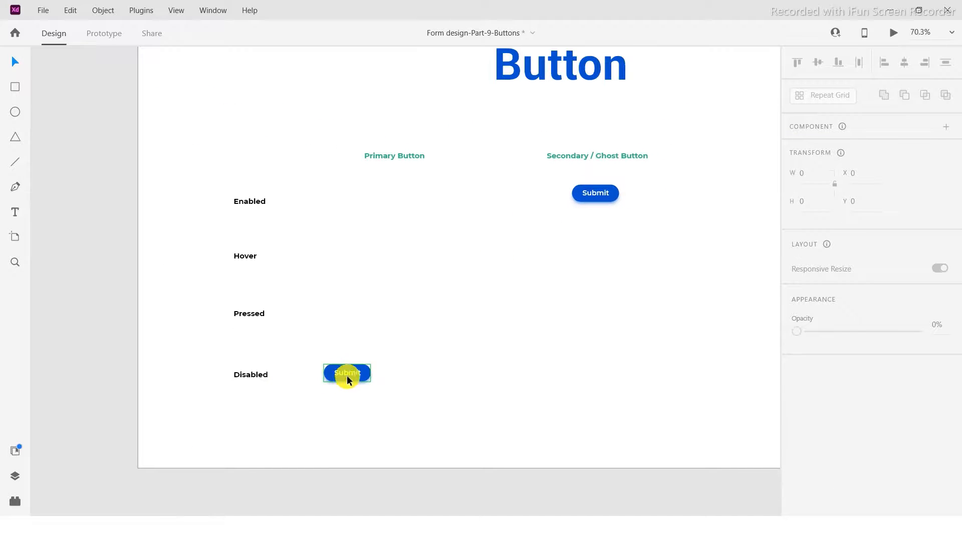
drag(349, 380, 286, 243)
scroll(393, 197, up, 5)
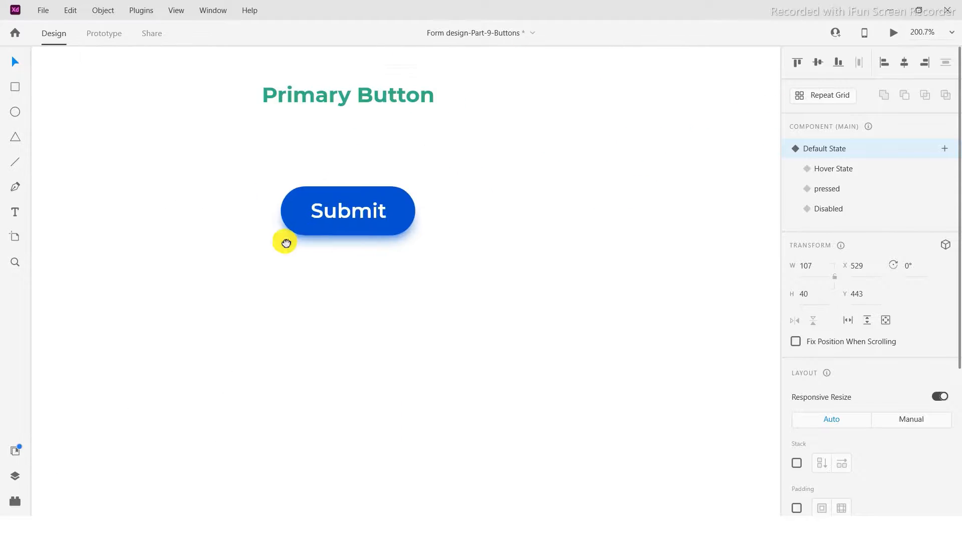
scroll(293, 243, down, 2)
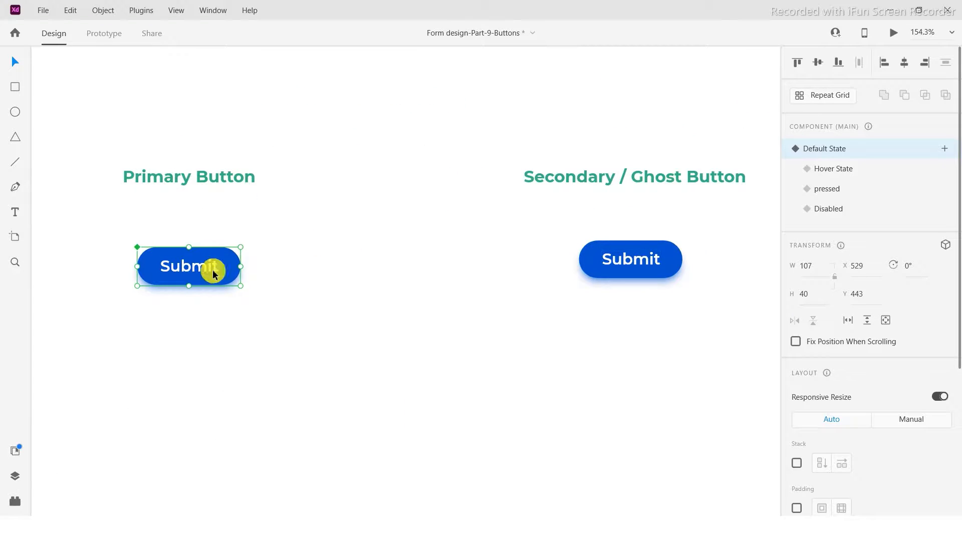
click(338, 212)
click(206, 275)
click(341, 211)
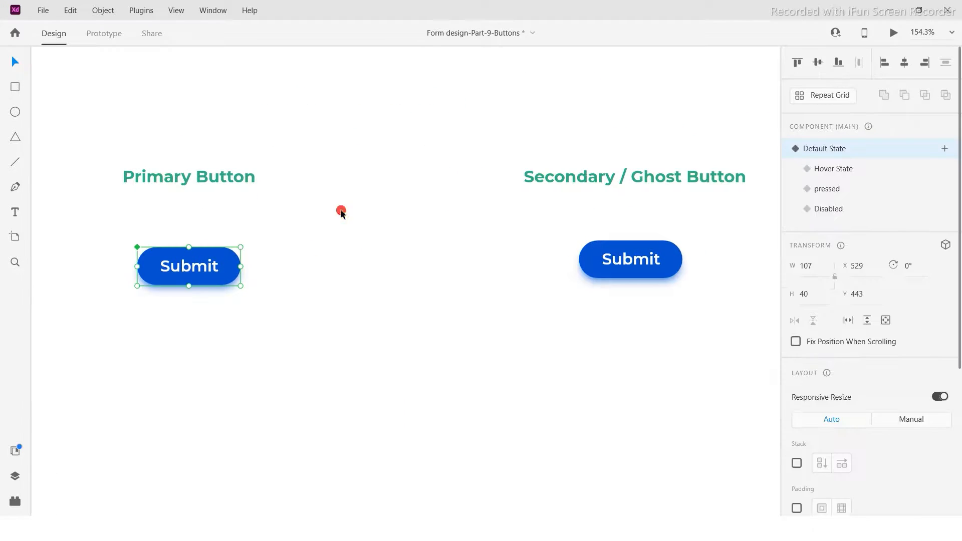
- Delete the shadow shape of the ungrouped button under Secondary / Ghost Button and replace its Submit text with "Cancel"
double_click(632, 261)
click(620, 282)
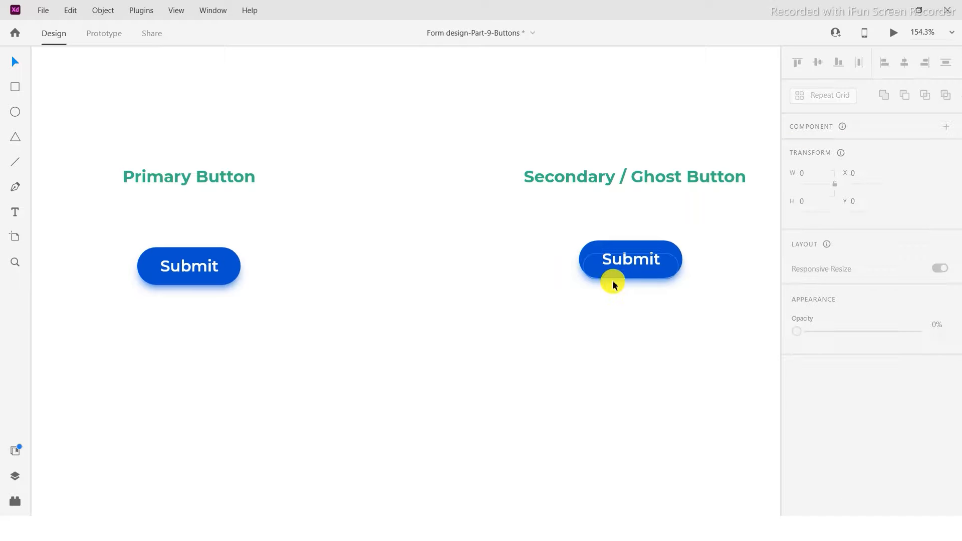
click(613, 282)
key(Delete)
click(614, 256)
key(Delete)
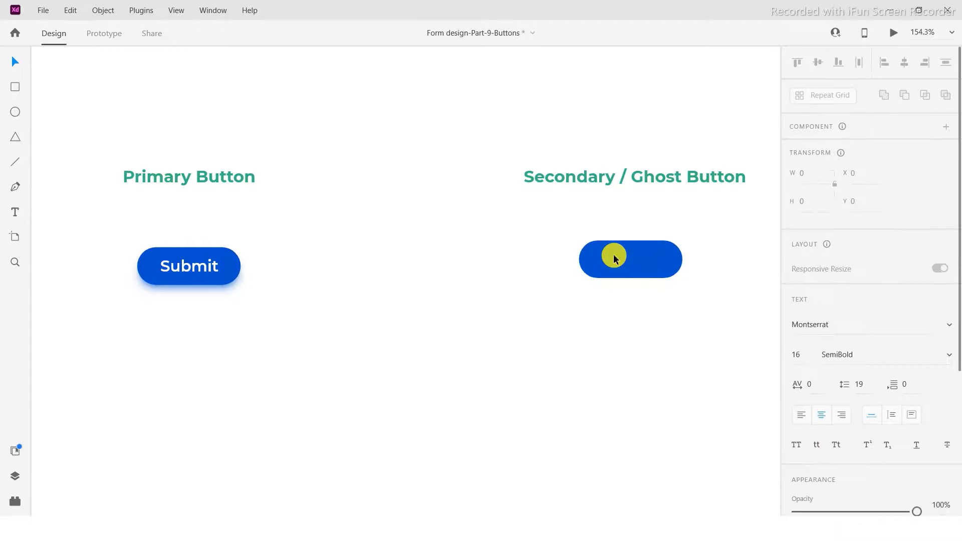
text(Cancel)
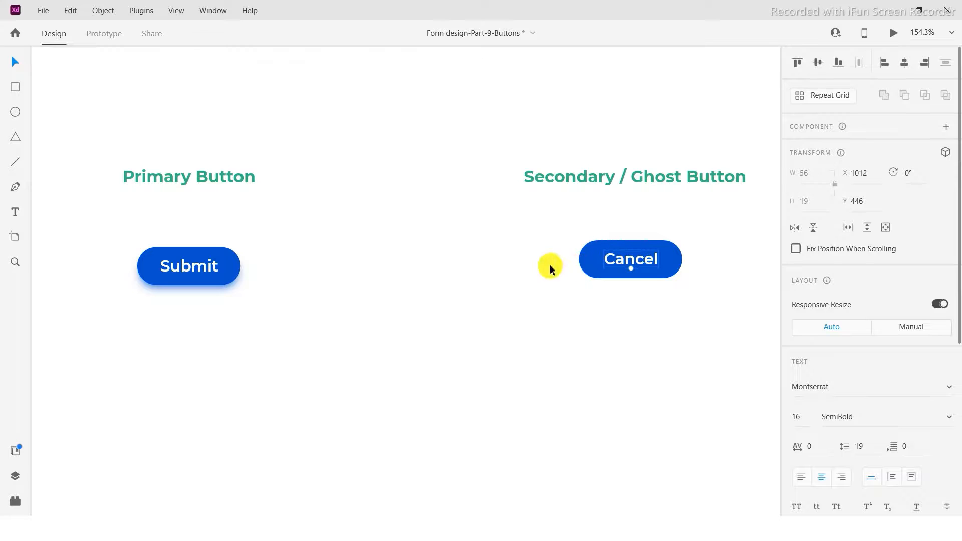
click(547, 266)
click(593, 258)
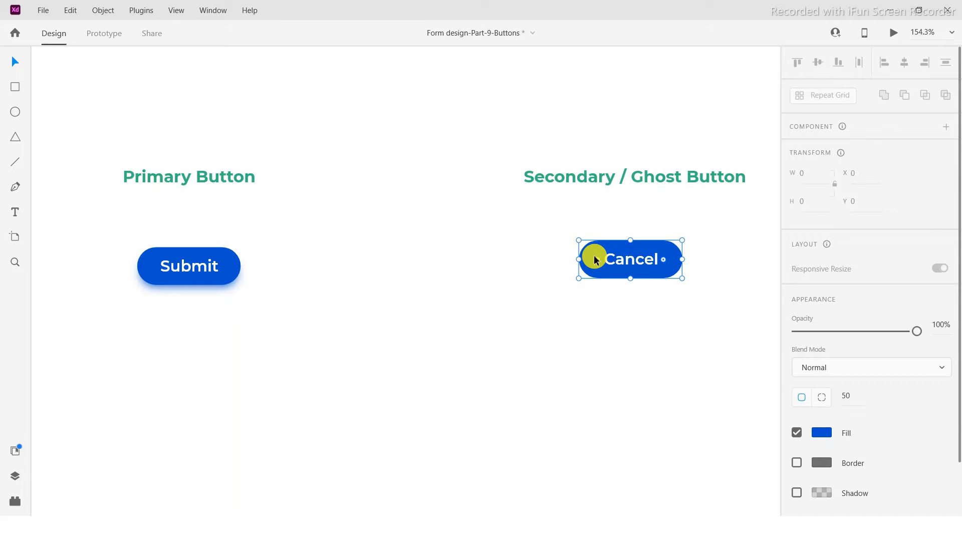
click(544, 245)
- Set the Cancel text's fill to the saved blue swatch
click(185, 277)
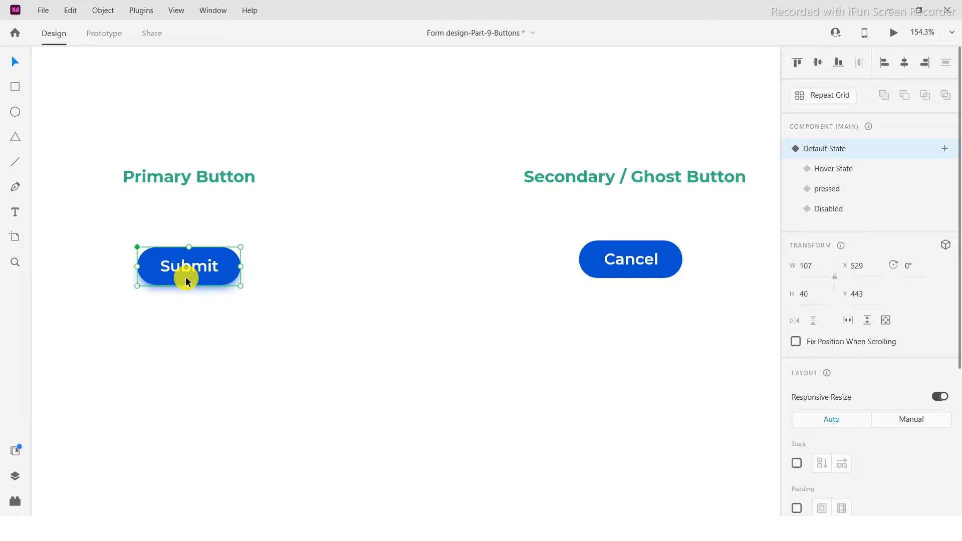
double_click(630, 264)
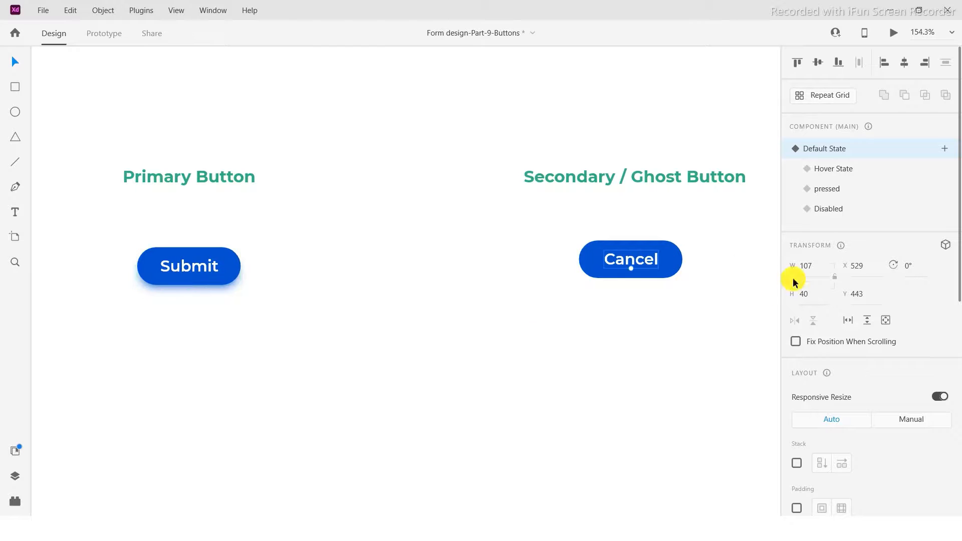
scroll(791, 300, down, 5)
click(822, 374)
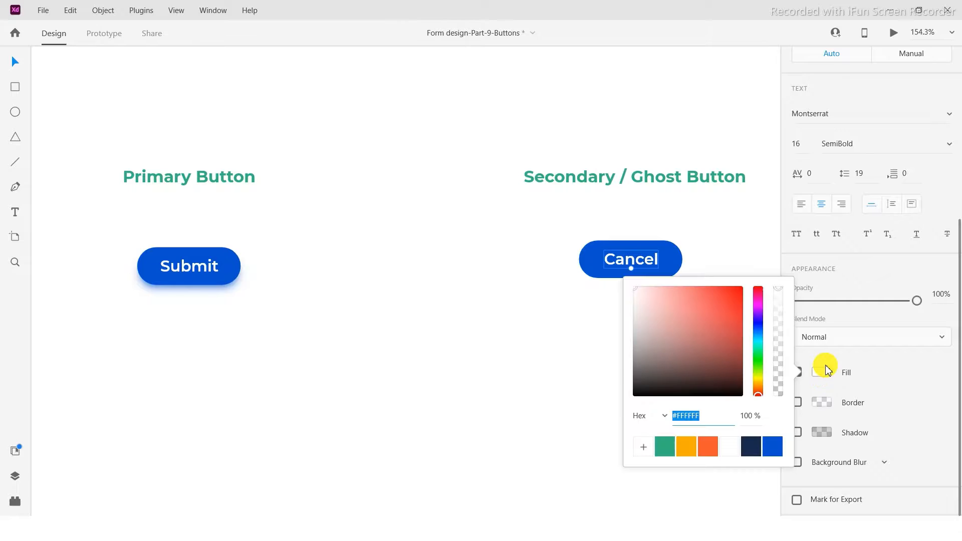
click(771, 444)
- Give the Cancel button's rounded shape a white #FFFFFF fill and a border in the saved blue swatch
click(638, 247)
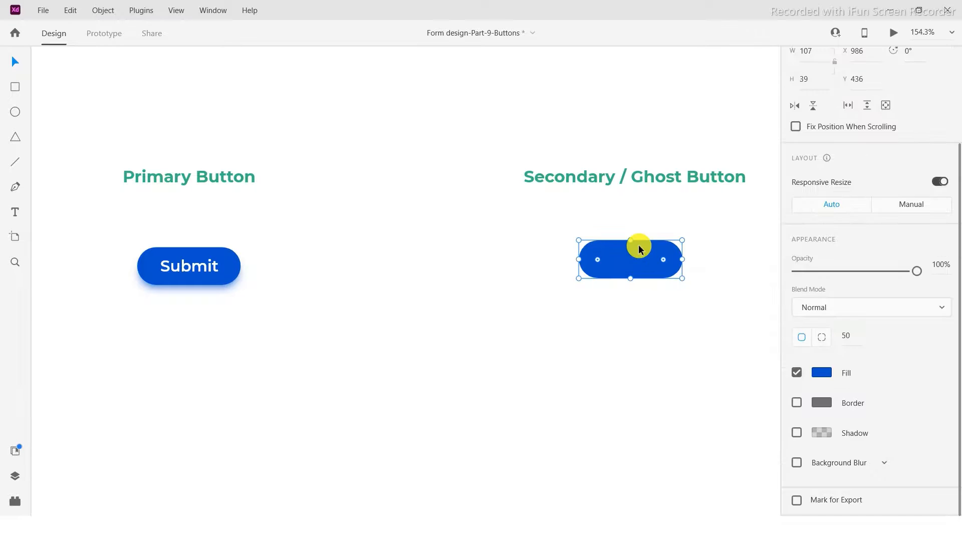
click(821, 373)
click(729, 457)
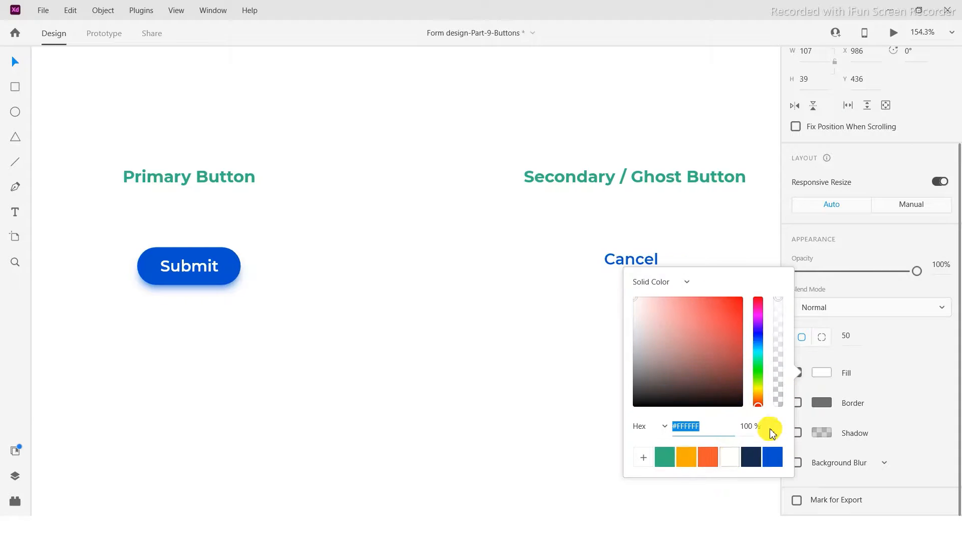
click(826, 403)
click(822, 403)
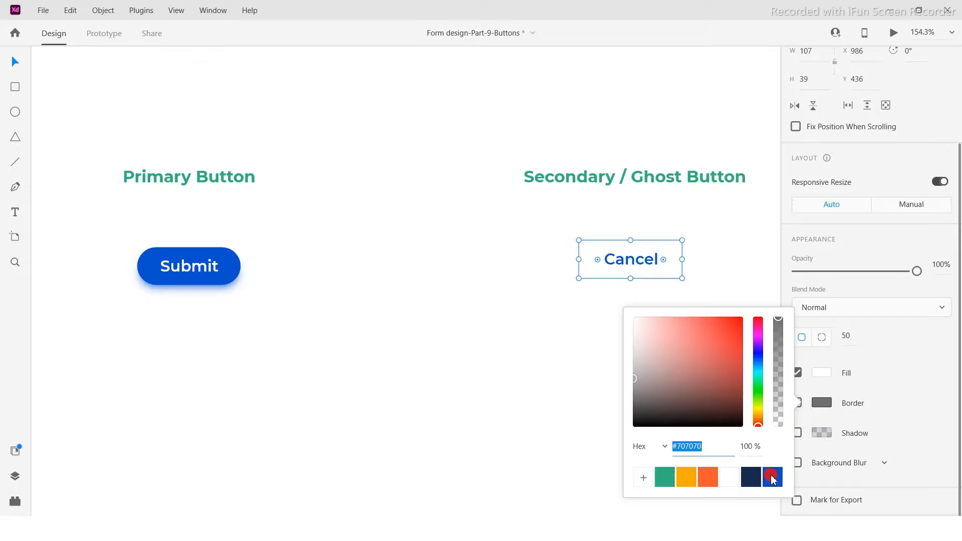
click(772, 479)
click(498, 274)
- Group the Cancel text with its outlined shape and place the group beside the Submit button at X 647, Y 444
scroll(516, 225, down, 1)
drag(518, 219, 685, 275)
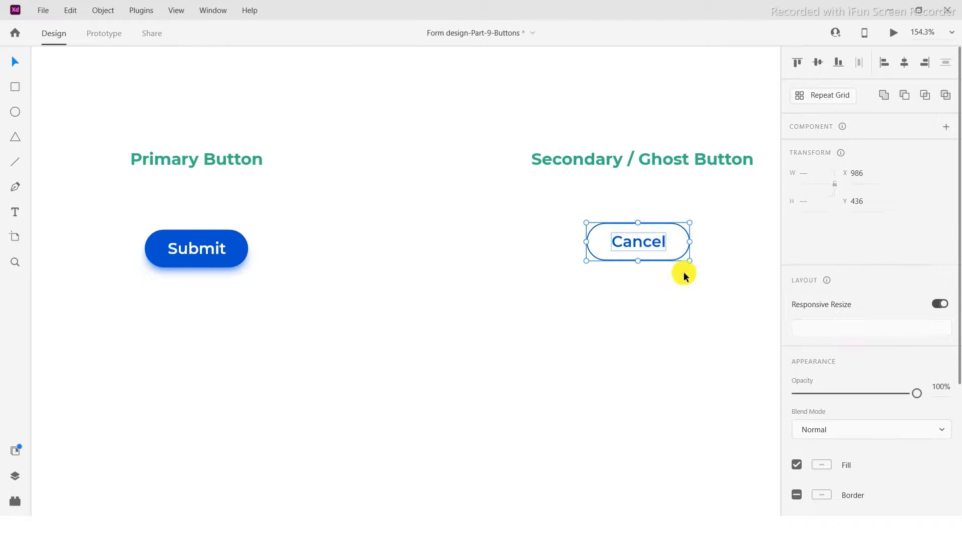
key(ctrl+g)
drag(642, 241, 304, 259)
drag(336, 254, 362, 241)
scroll(327, 252, up, 1)
scroll(327, 255, up, 3)
drag(378, 198, 404, 199)
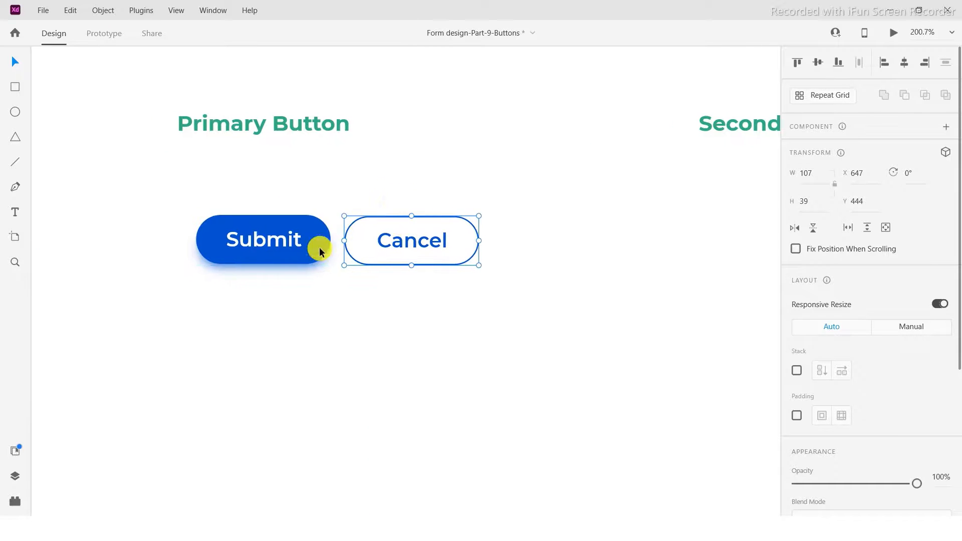
- Compare the Submit and Cancel buttons by selecting each in turn
click(300, 253)
click(416, 241)
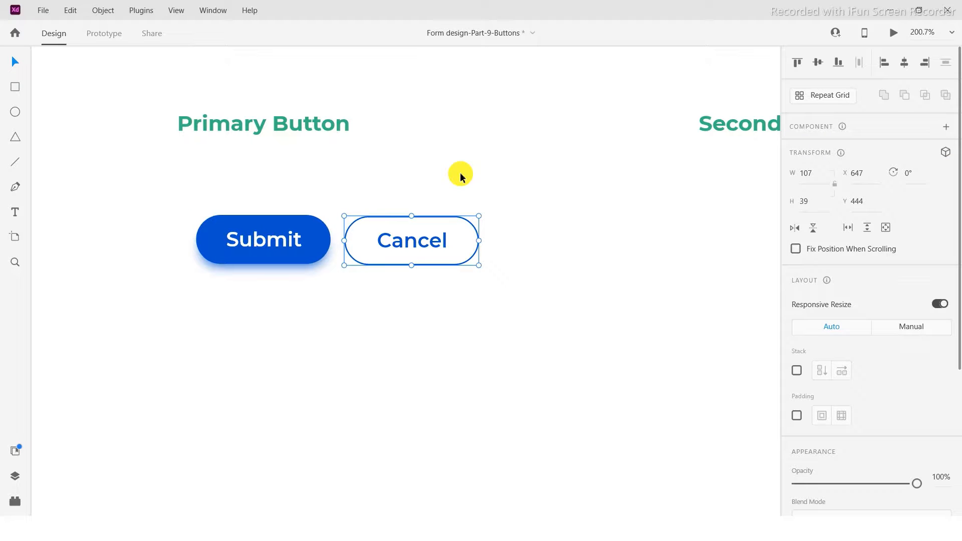
click(315, 238)
click(357, 238)
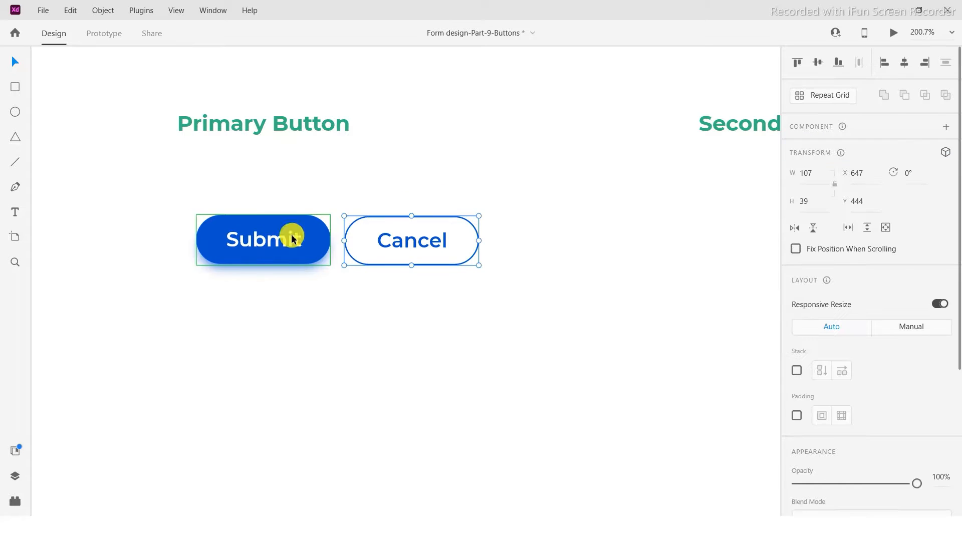
click(251, 242)
click(389, 229)
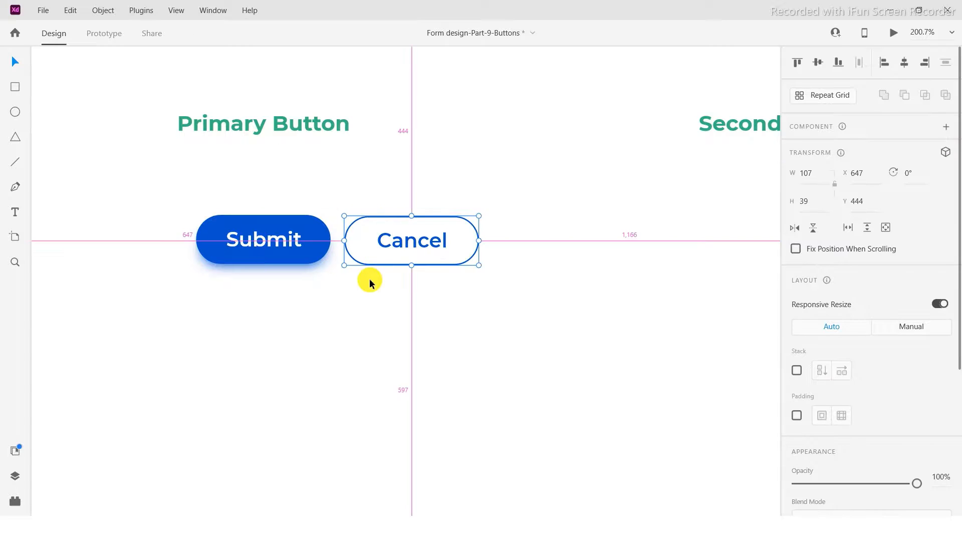
- Move the Cancel button back under the Secondary / Ghost Button heading at X 978, Y 444
scroll(370, 280, down, 3)
drag(395, 253, 640, 246)
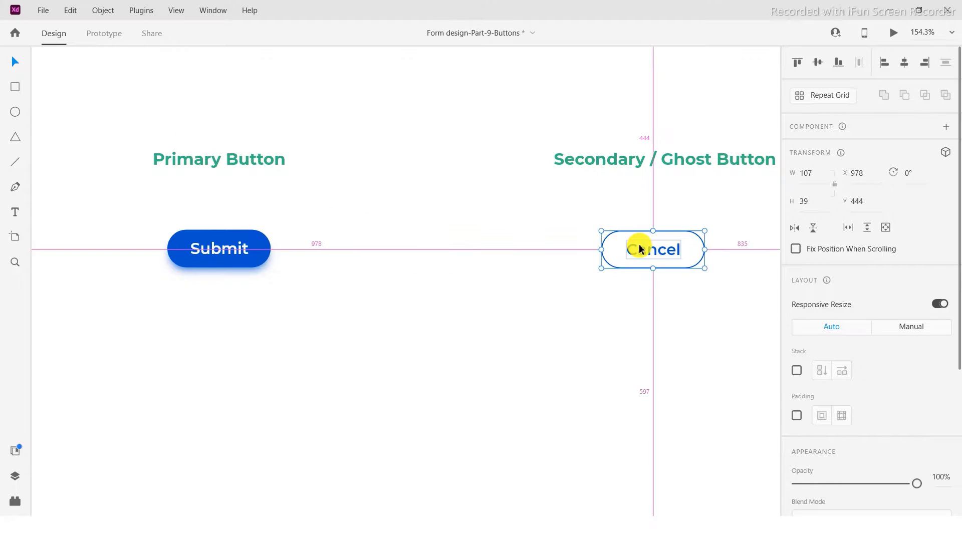
scroll(639, 248, down, 3)
scroll(522, 215, down, 1)
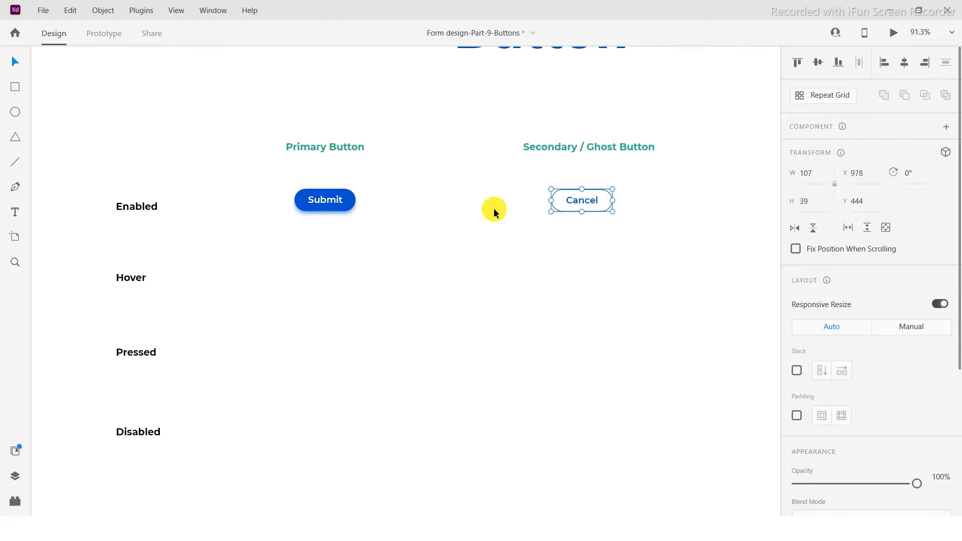
- Compare the Submit component's Hover and Default states, ending on Default State, and check the Cancel button against them
click(458, 193)
scroll(305, 205, up, 2)
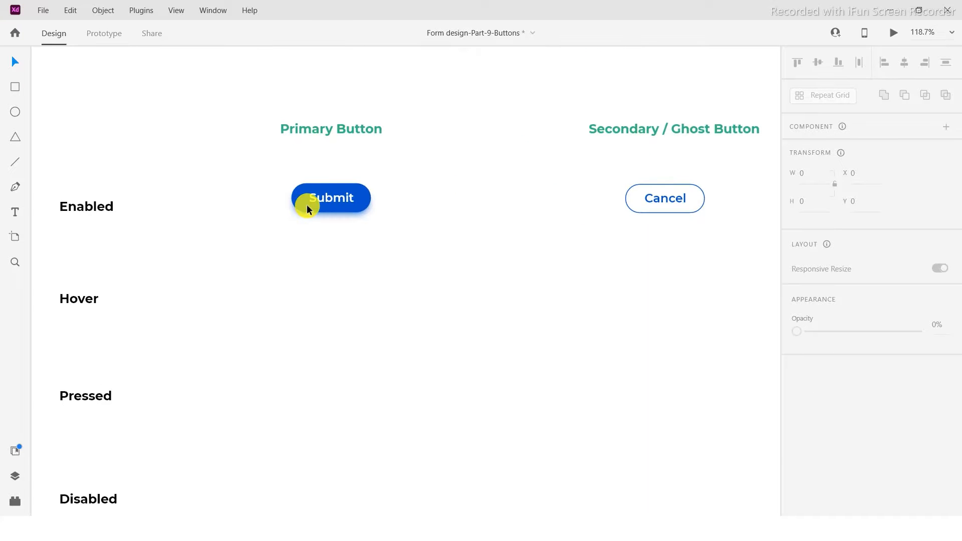
click(307, 207)
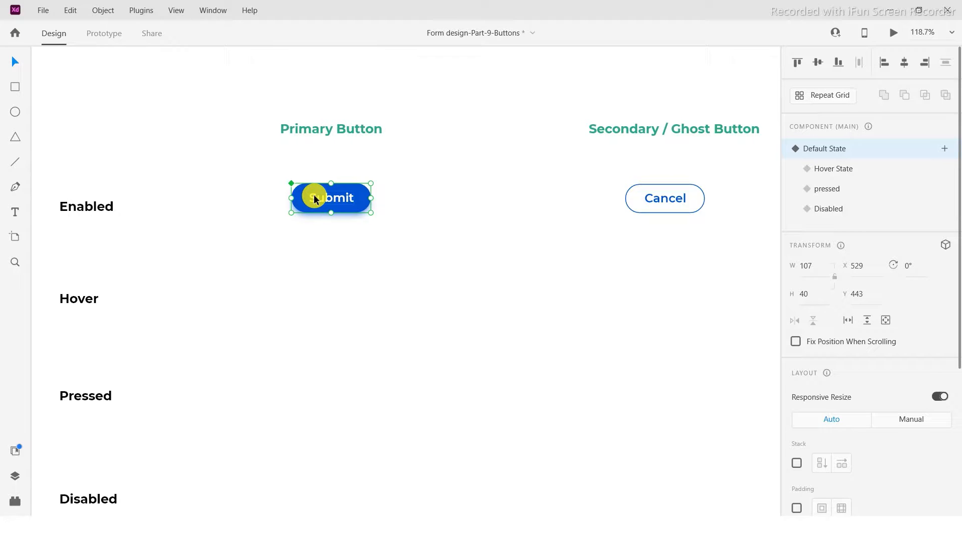
click(822, 168)
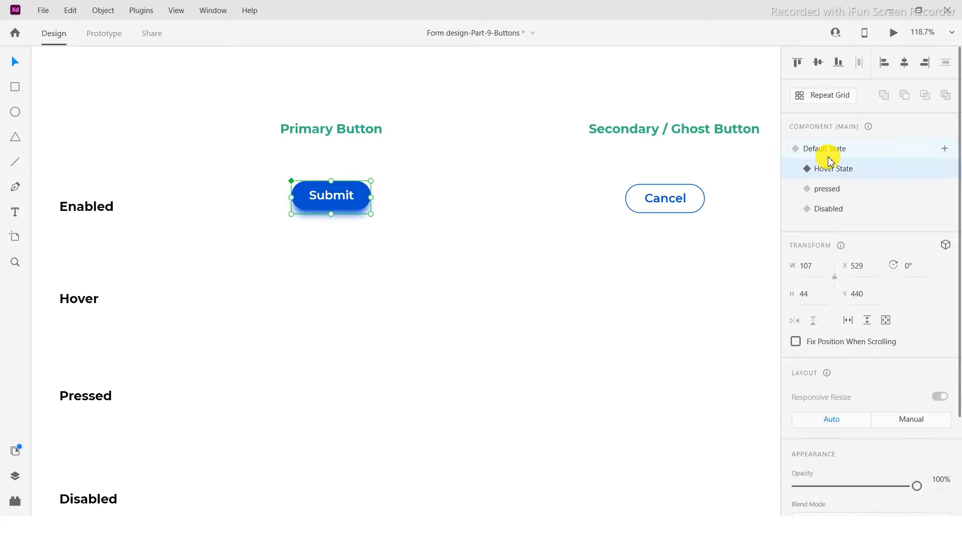
click(827, 150)
click(665, 197)
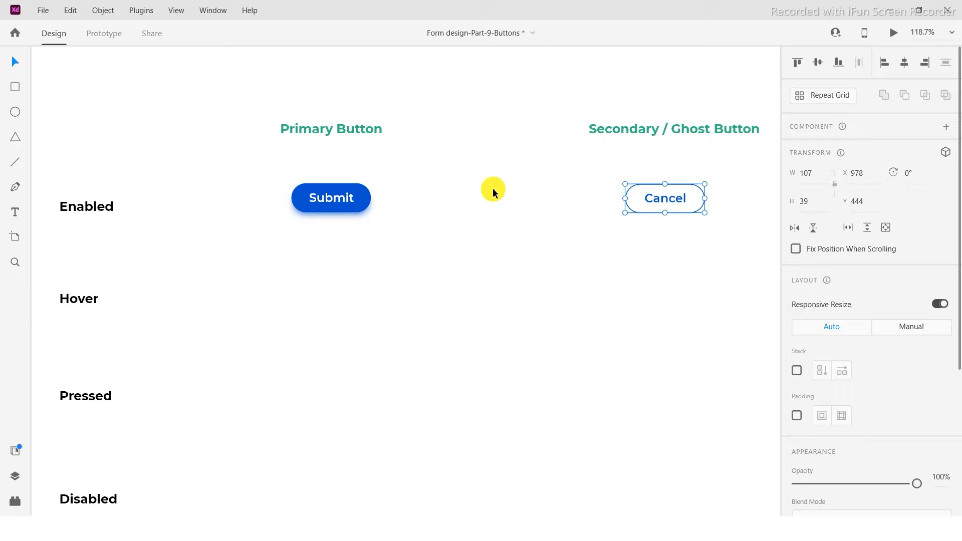
- Place the Submit button at X 506, Y 443 and the Cancel button beside it at X 651, Y 444
click(399, 208)
drag(466, 199, 393, 206)
scroll(336, 217, up, 3)
drag(313, 193, 344, 247)
click(358, 251)
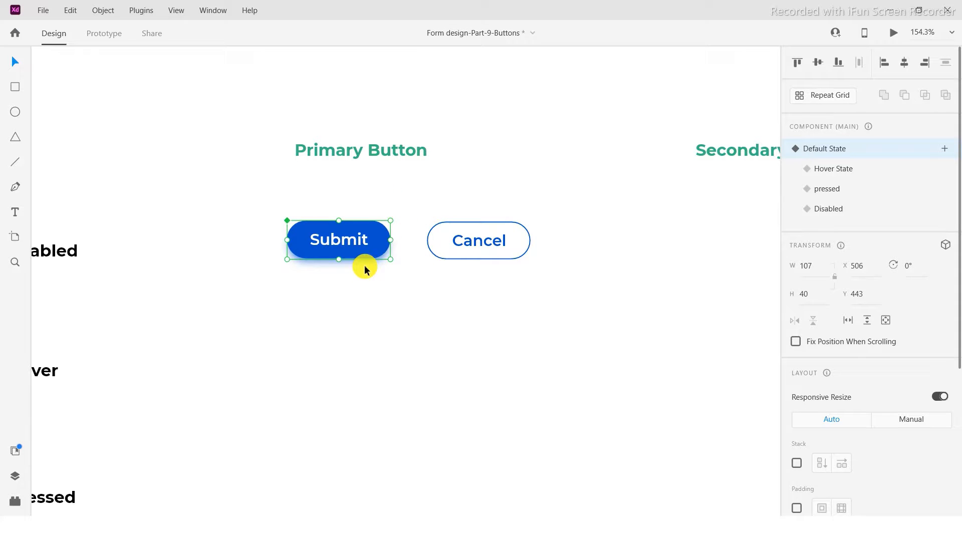
- Examine the Submit and Cancel buttons side by side in the Enabled row and the state rows below them
click(456, 236)
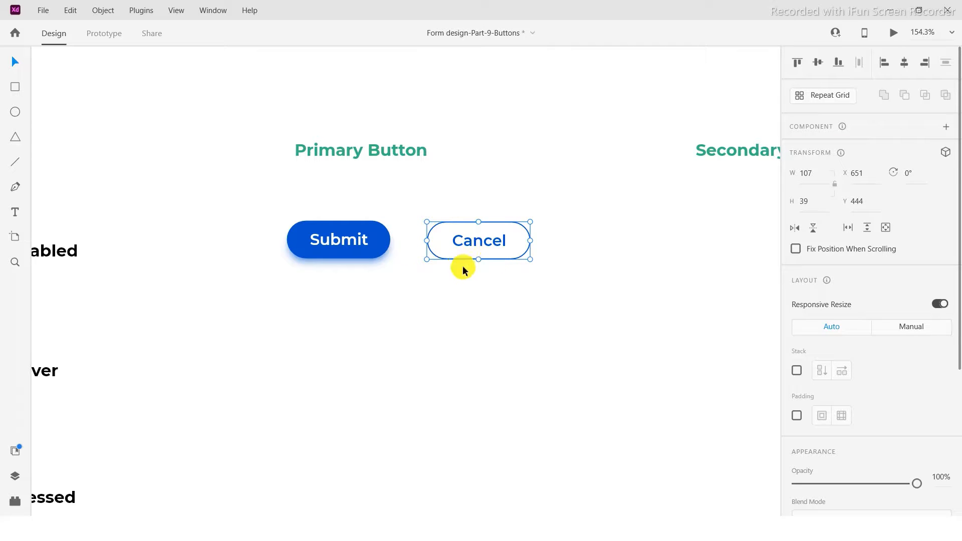
click(503, 191)
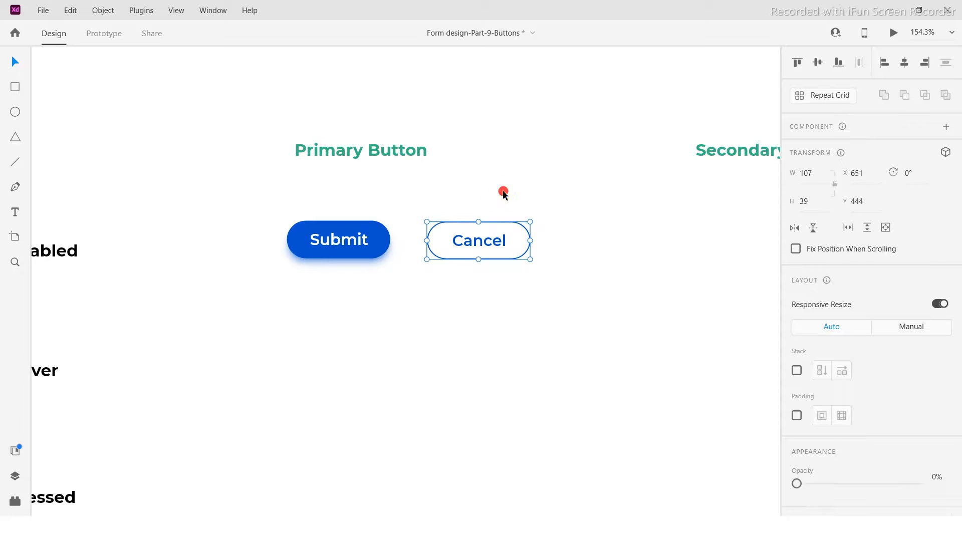
click(464, 226)
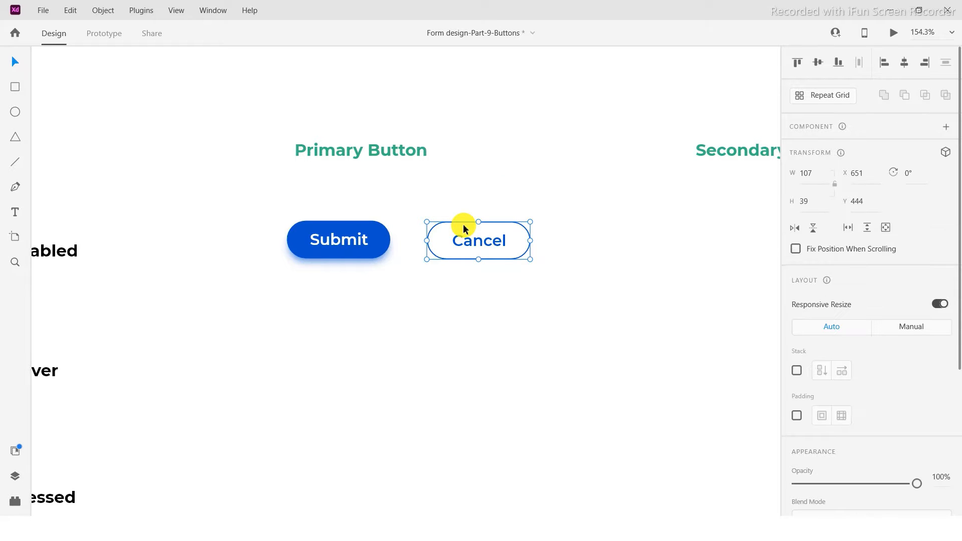
scroll(435, 259, down, 3)
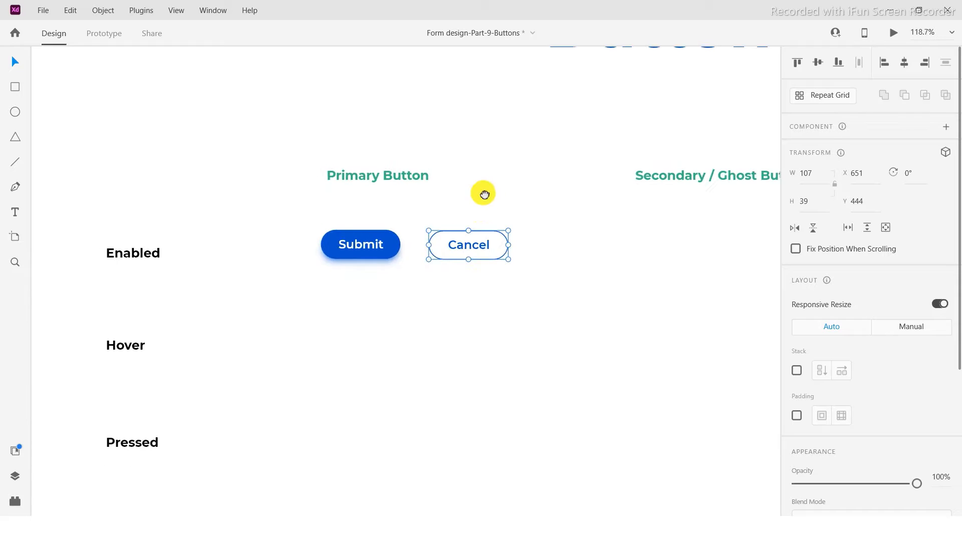
scroll(483, 194, down, 2)
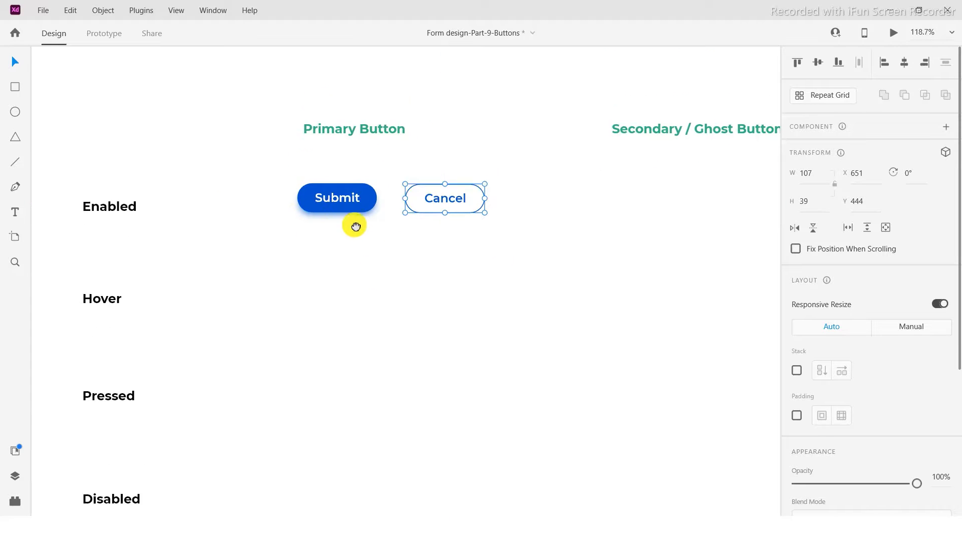
scroll(355, 227, down, 2)
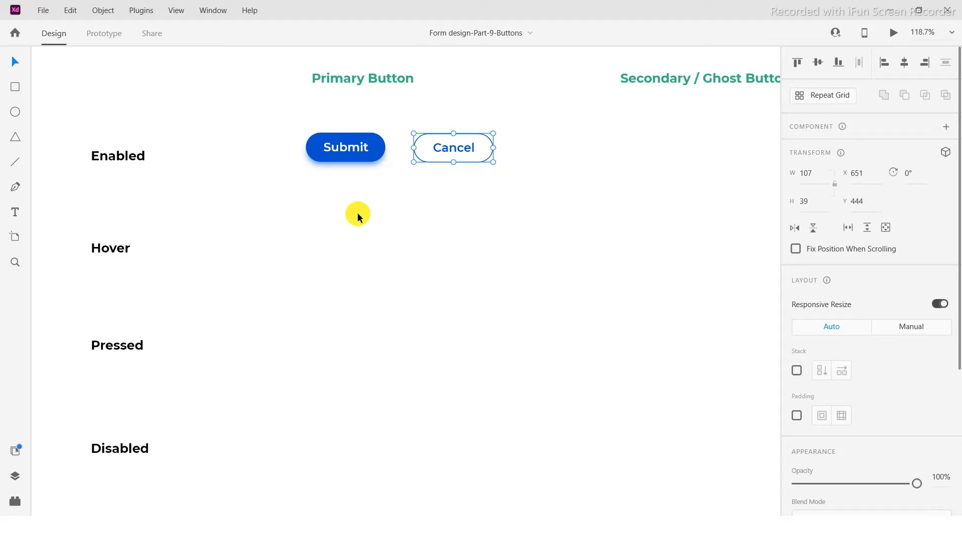
click(357, 214)
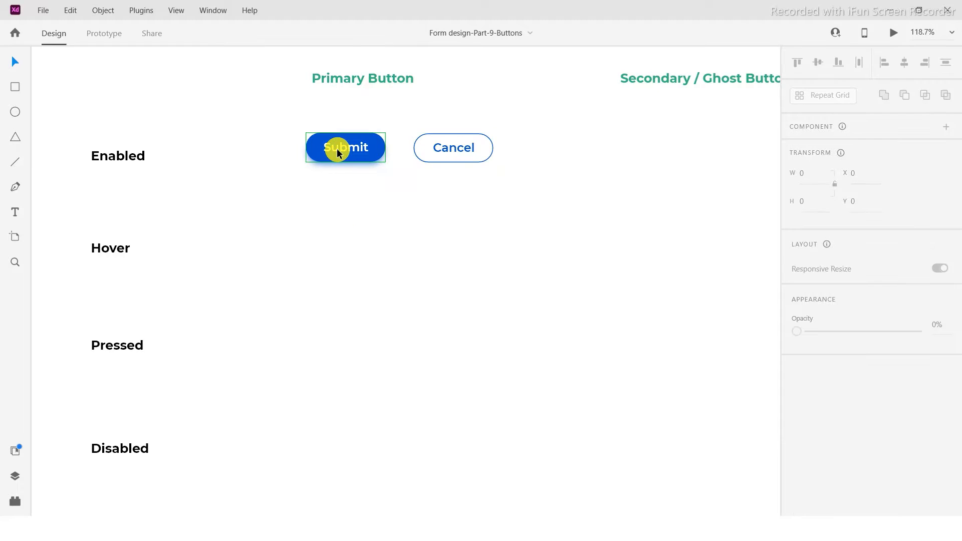
click(337, 150)
click(402, 191)
click(431, 151)
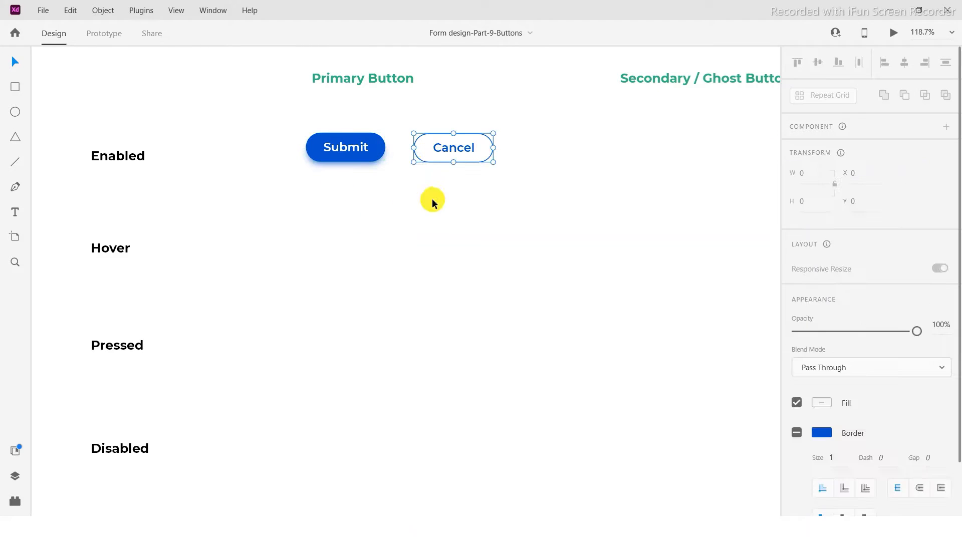
click(435, 201)
click(459, 152)
scroll(416, 213, down, 3)
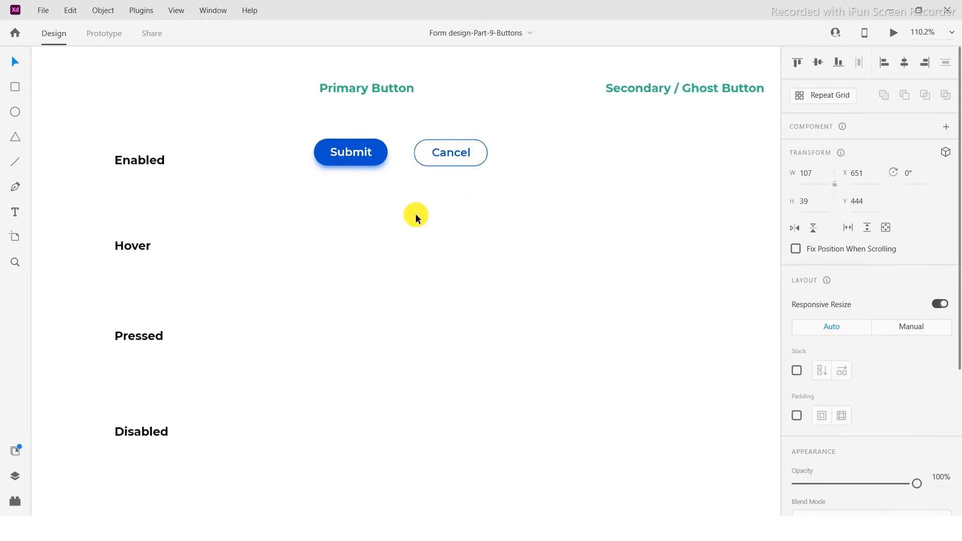
- Move the Cancel button back under the Secondary / Ghost Button heading at X 991, Y 444
drag(444, 179, 592, 158)
click(448, 312)
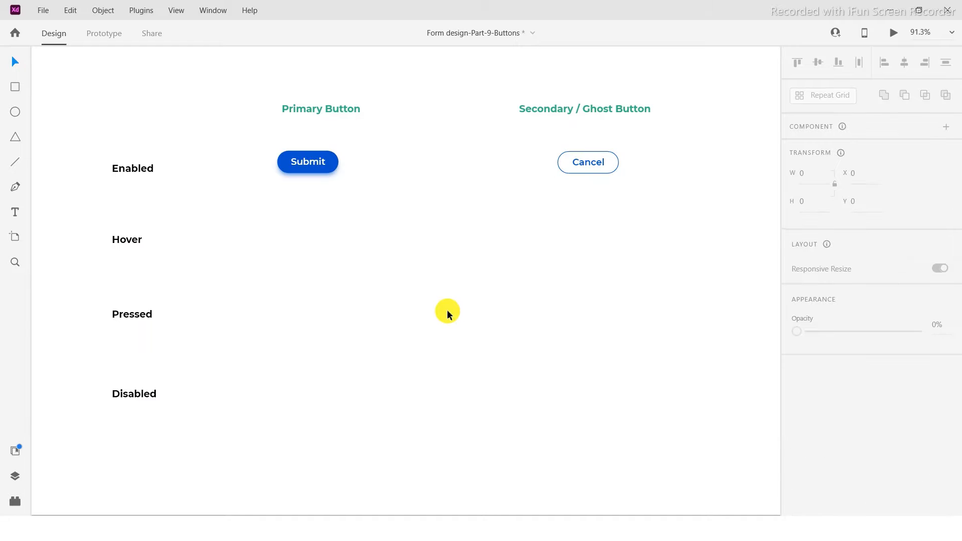
key(ctrl+s)
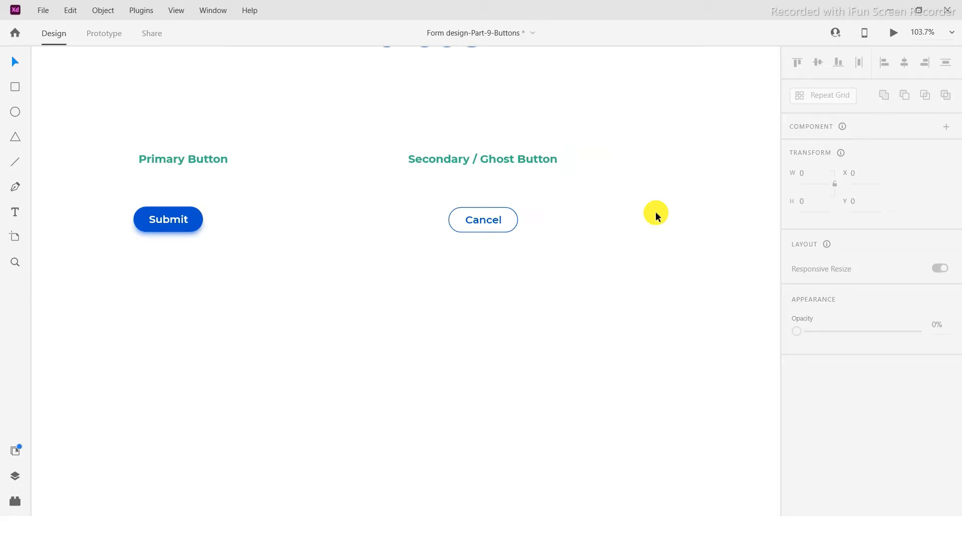
- Duplicate the Cancel button to X 1207, Y 444 and remove the border and fill from the copy's outline shape
click(490, 222)
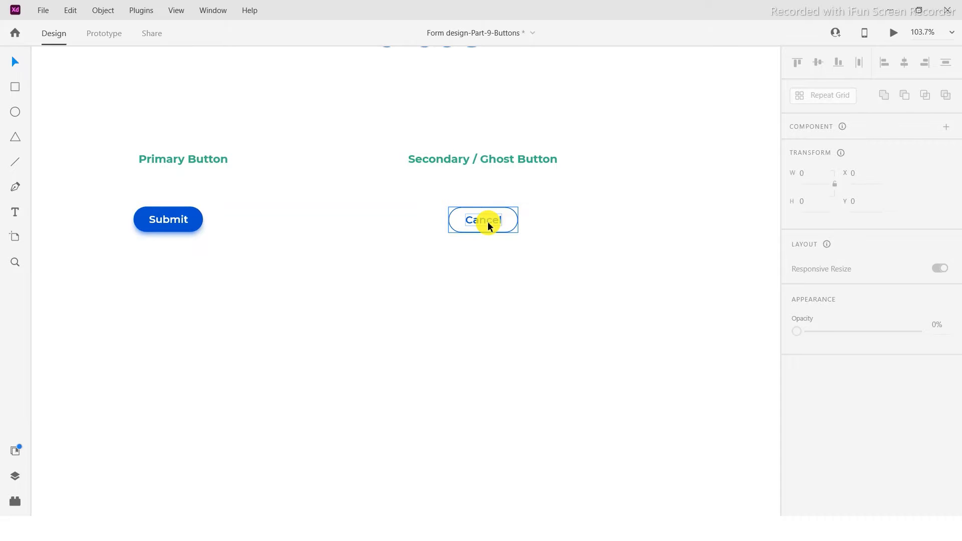
drag(489, 225, 639, 195)
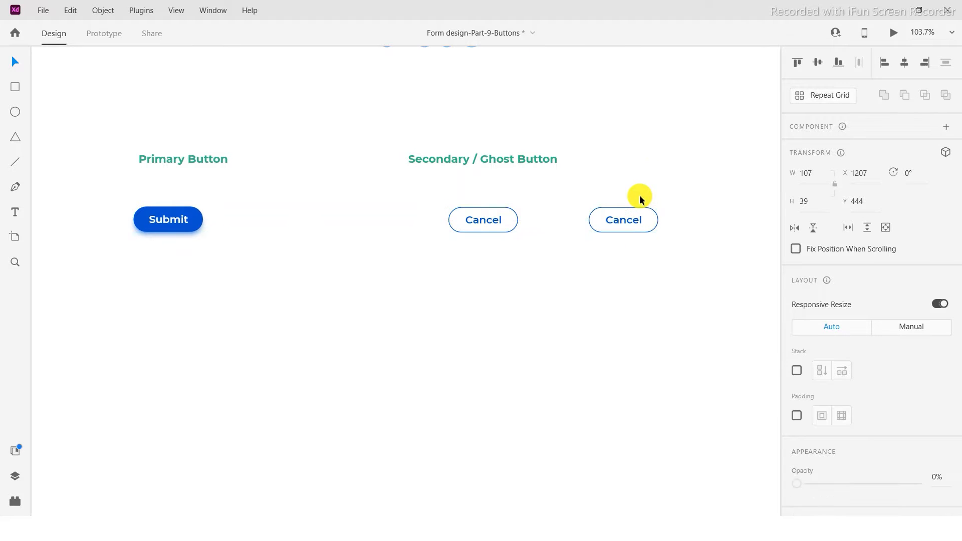
scroll(639, 198, up, 4)
scroll(805, 387, down, 5)
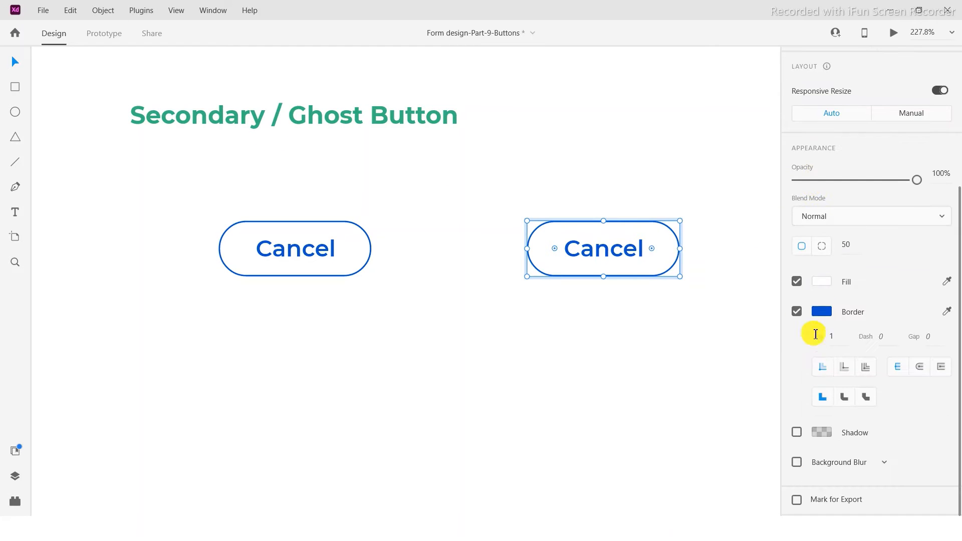
click(797, 311)
click(797, 373)
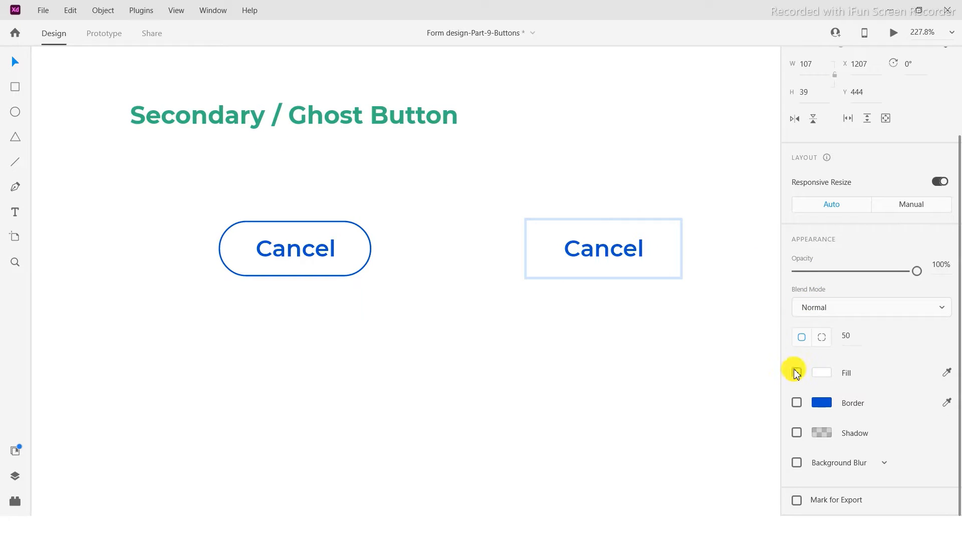
- Inspect the text and the surrounding group bounds of the borderless Cancel copy
click(597, 253)
double_click(597, 254)
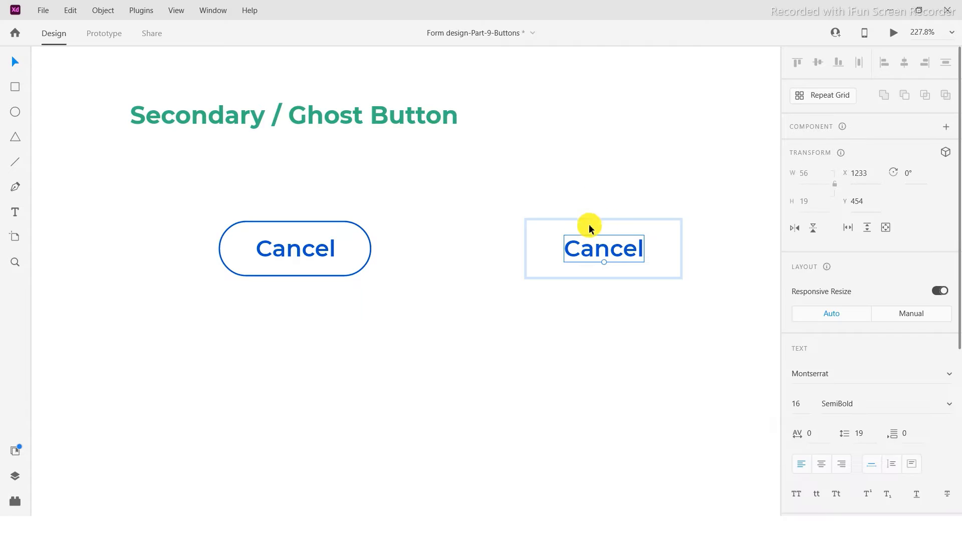
click(589, 224)
click(586, 240)
click(599, 202)
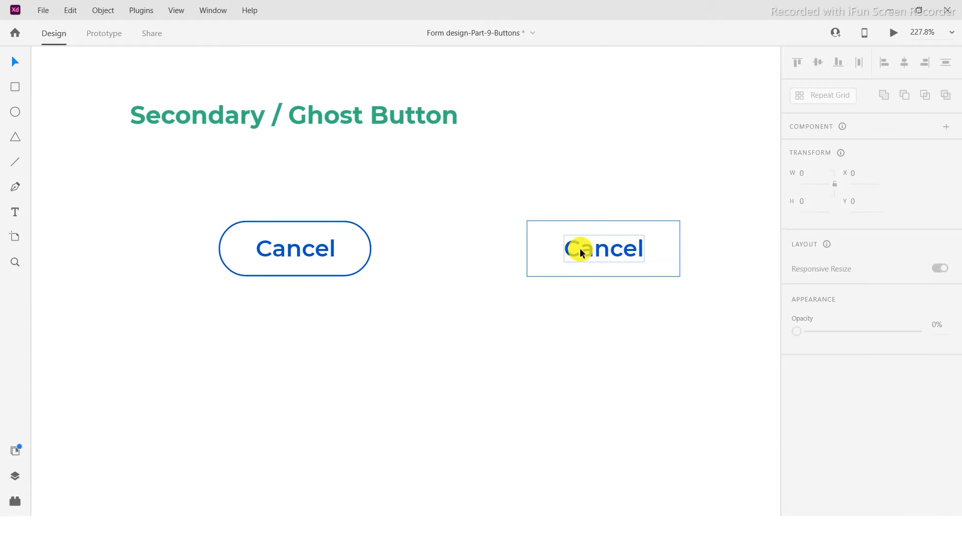
click(556, 239)
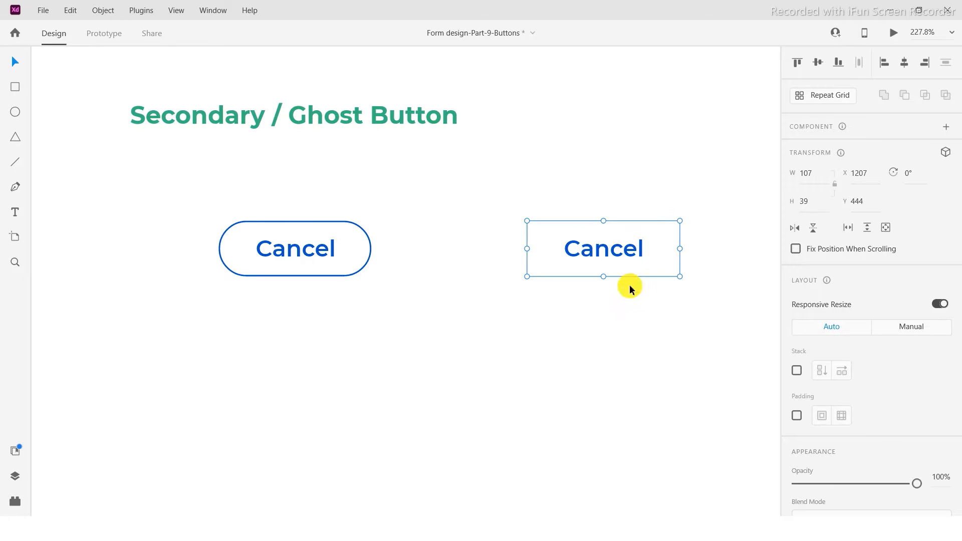
- Try deleting the outline shape behind the borderless Cancel text and undo the deletion
double_click(543, 223)
key(Delete)
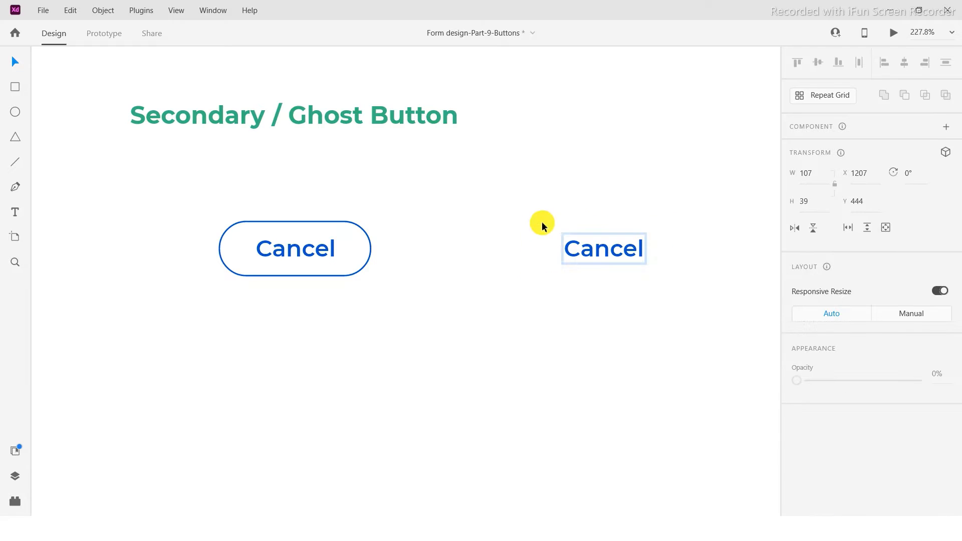
click(615, 251)
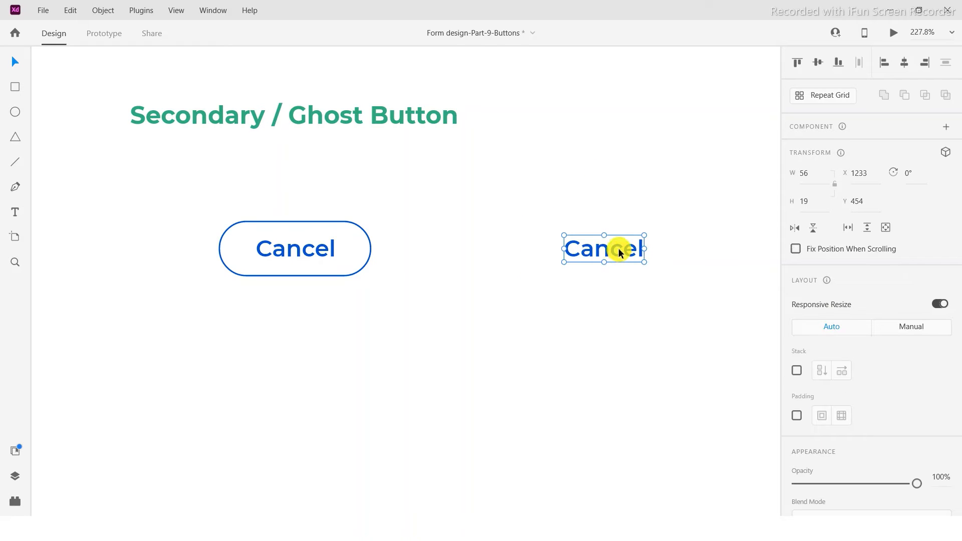
key(ctrl+z)
click(569, 181)
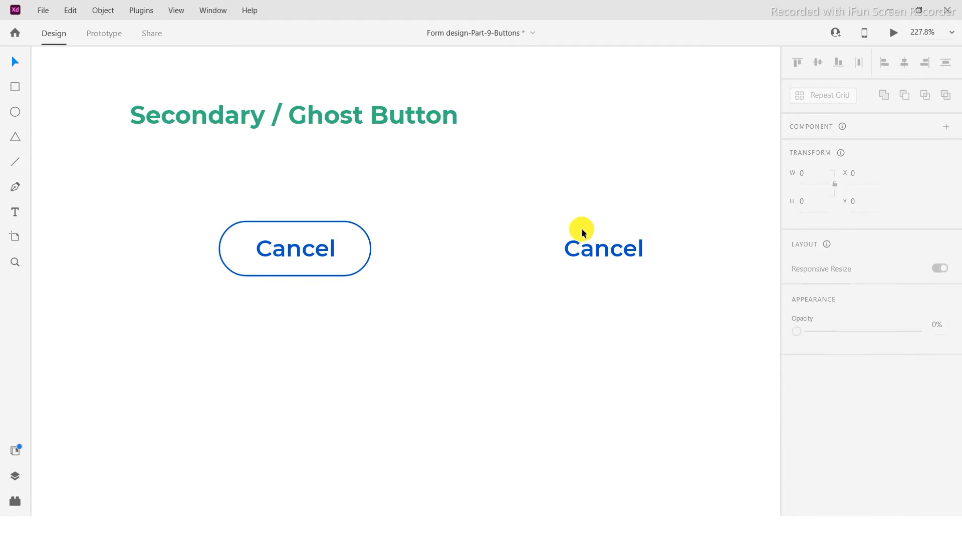
click(566, 226)
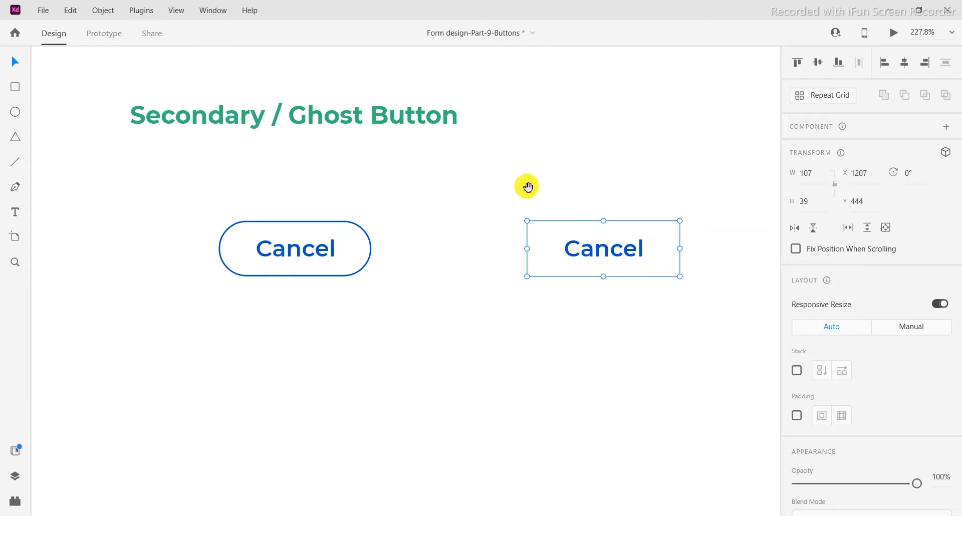
- Try moving the outlined and borderless Cancel buttons next to the Submit button and undo the moves
scroll(636, 191, down, 5)
click(530, 230)
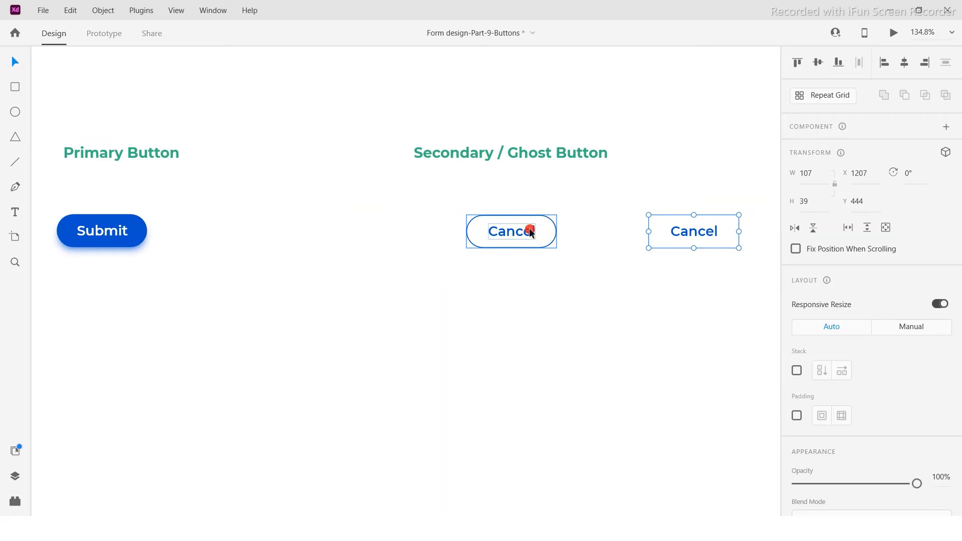
shift+click(698, 229)
drag(700, 229, 277, 229)
key(ctrl+z)
click(678, 197)
key(ctrl+z)
drag(693, 231, 242, 248)
key(ctrl+z)
click(319, 188)
- Compare the Submit button, the outlined Cancel button and the borderless Cancel button by selecting each in turn
drag(321, 190, 345, 204)
click(521, 243)
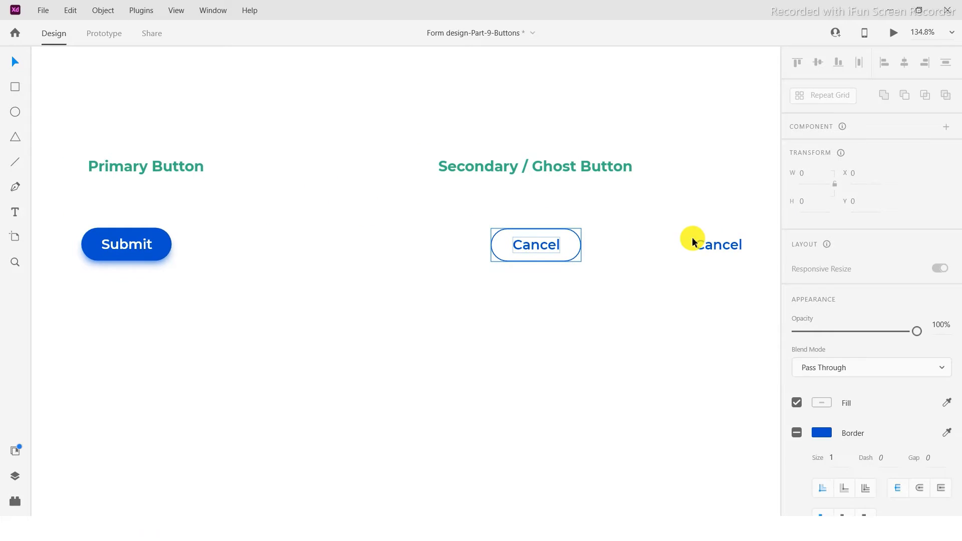
click(351, 208)
click(126, 260)
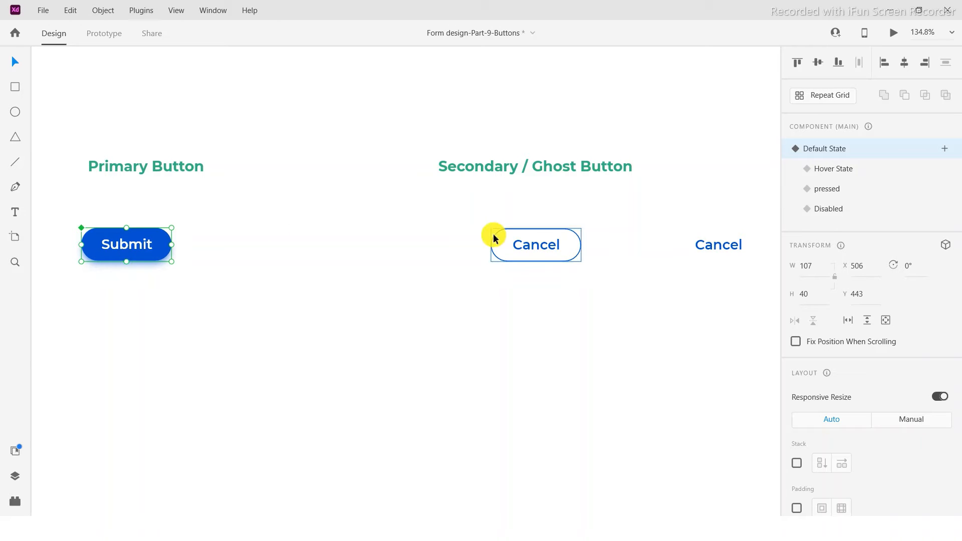
click(523, 244)
click(741, 251)
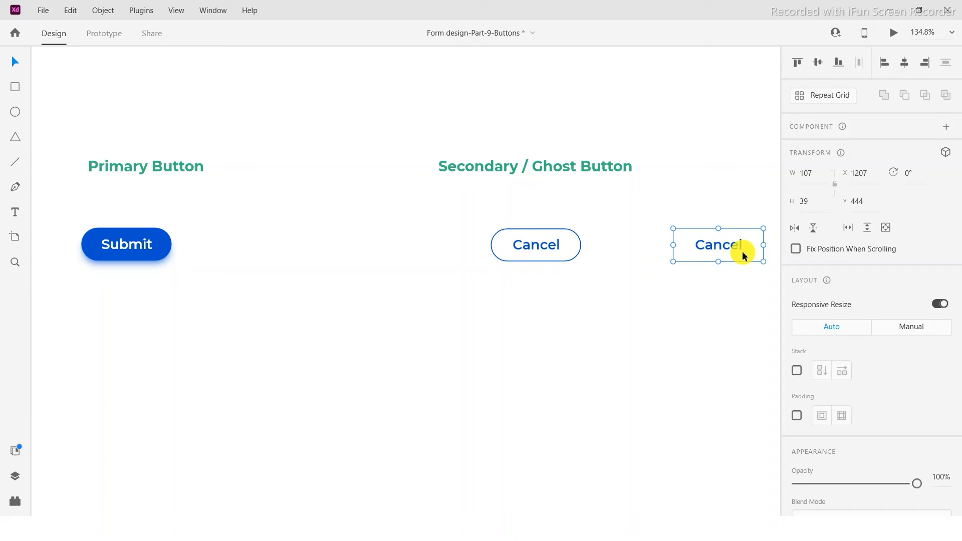
click(594, 325)
scroll(555, 247, right, 3)
click(471, 250)
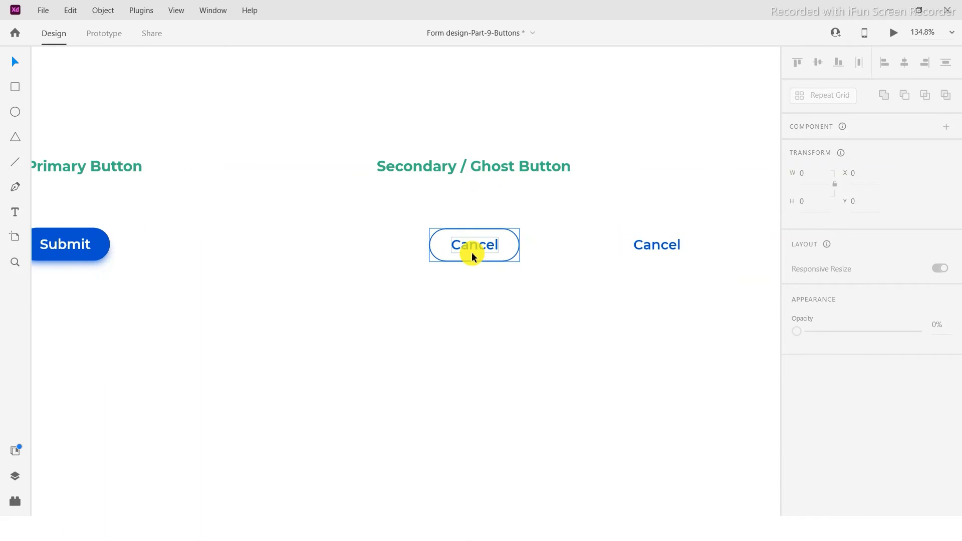
click(666, 244)
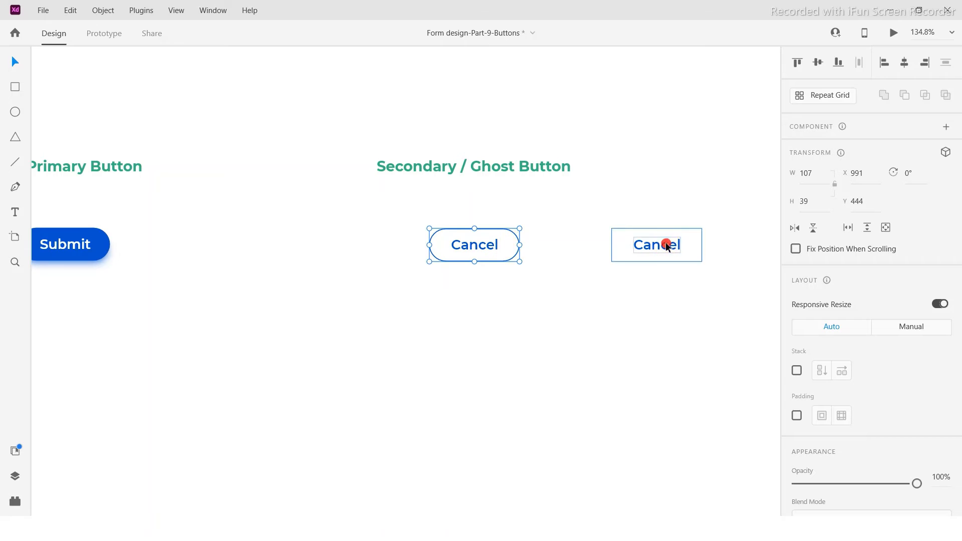
click(643, 179)
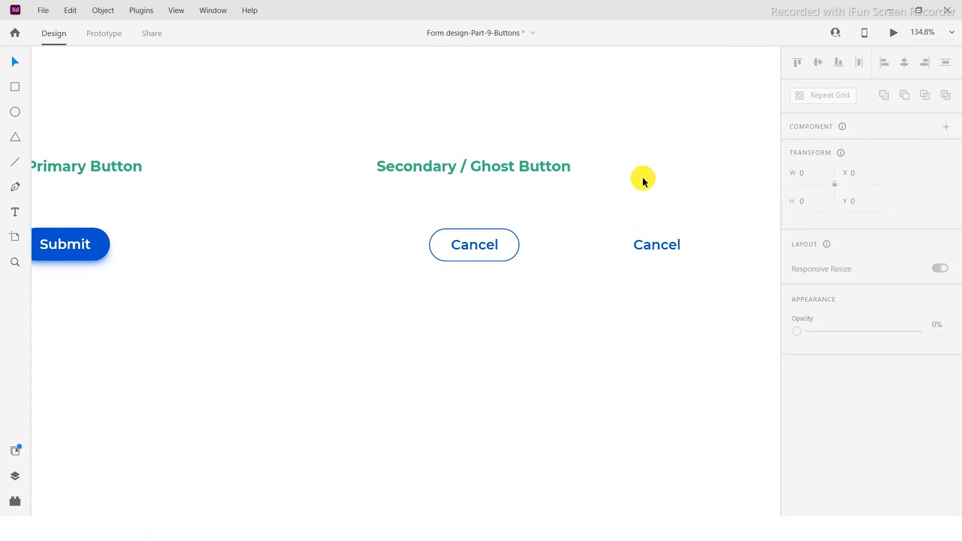
scroll(643, 180, left, 1)
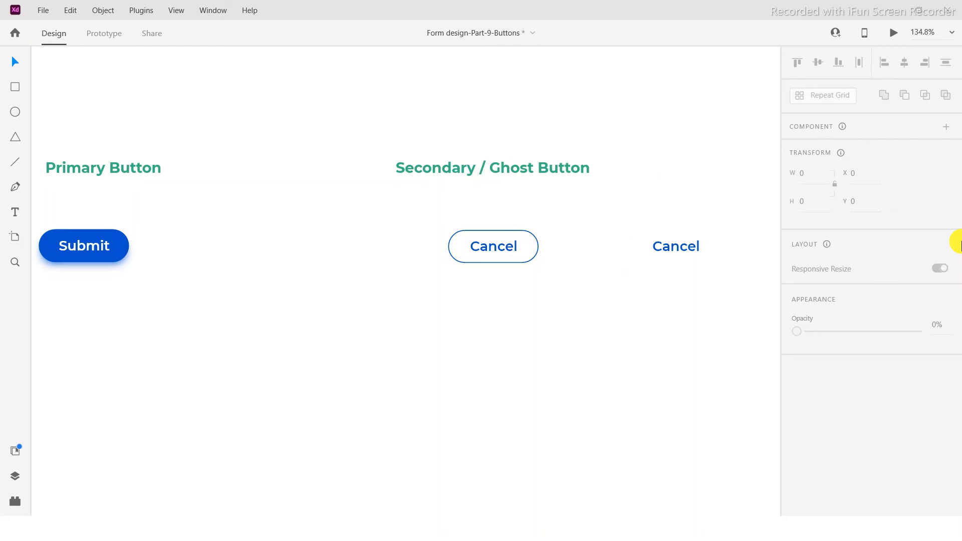